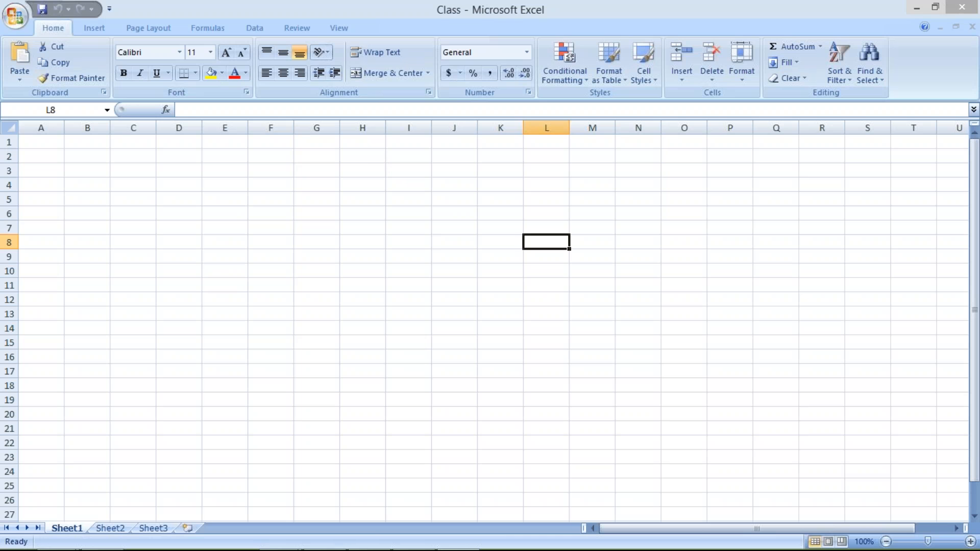
Step: Enter 1000 in cell H2 and 300 in cell H3
left_click(362, 143)
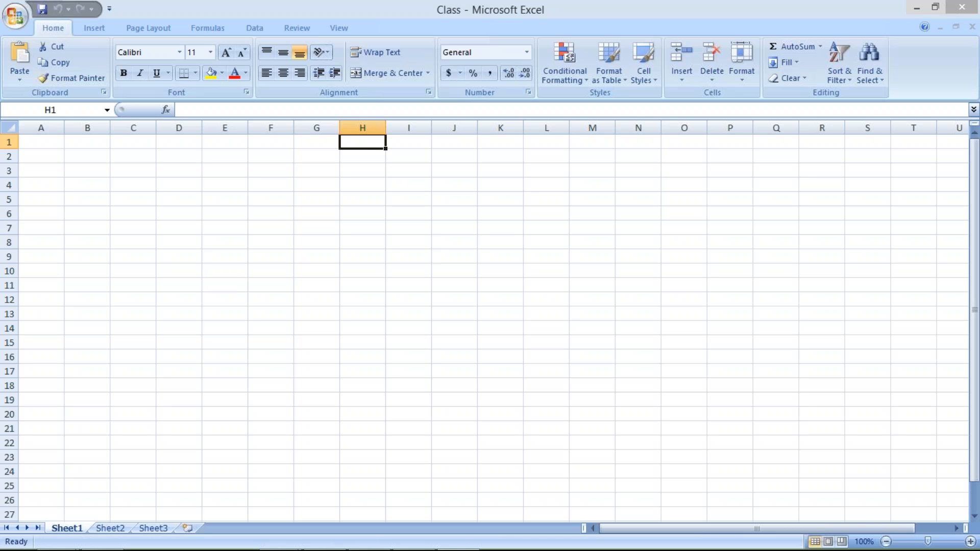
left_click(365, 158)
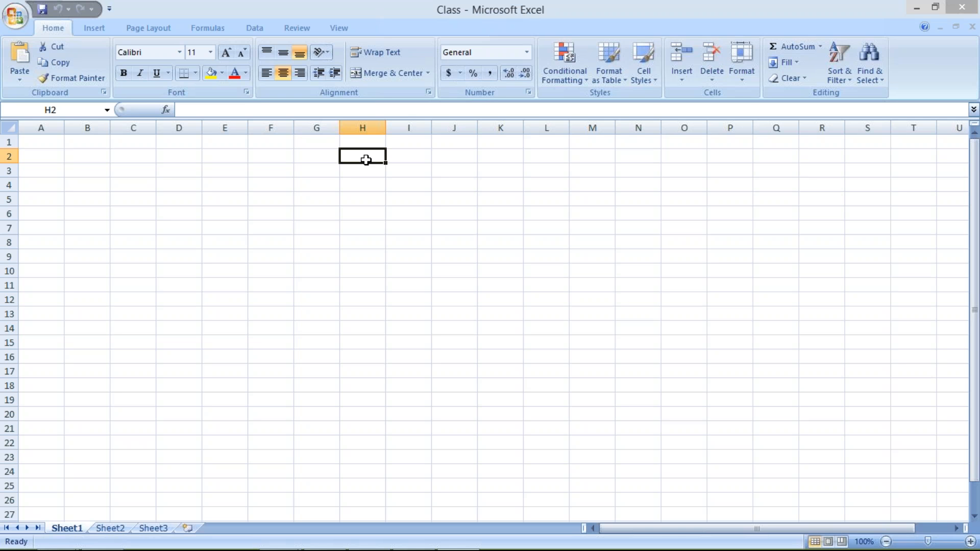
type("1000")
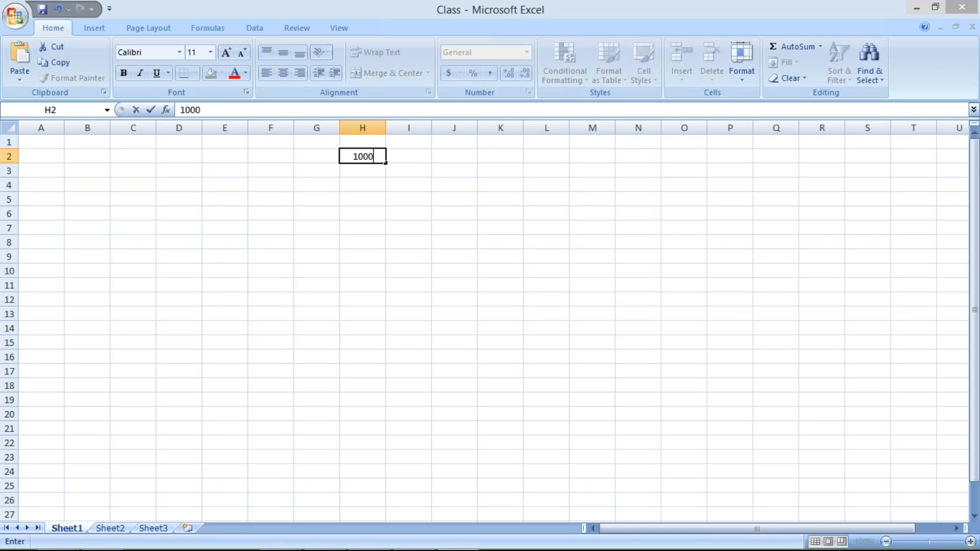
key("Return")
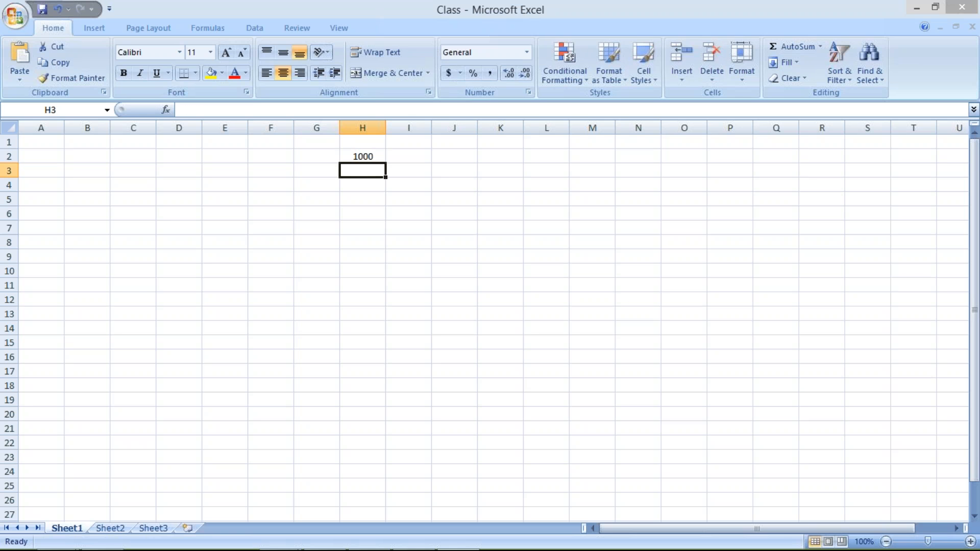
type("300")
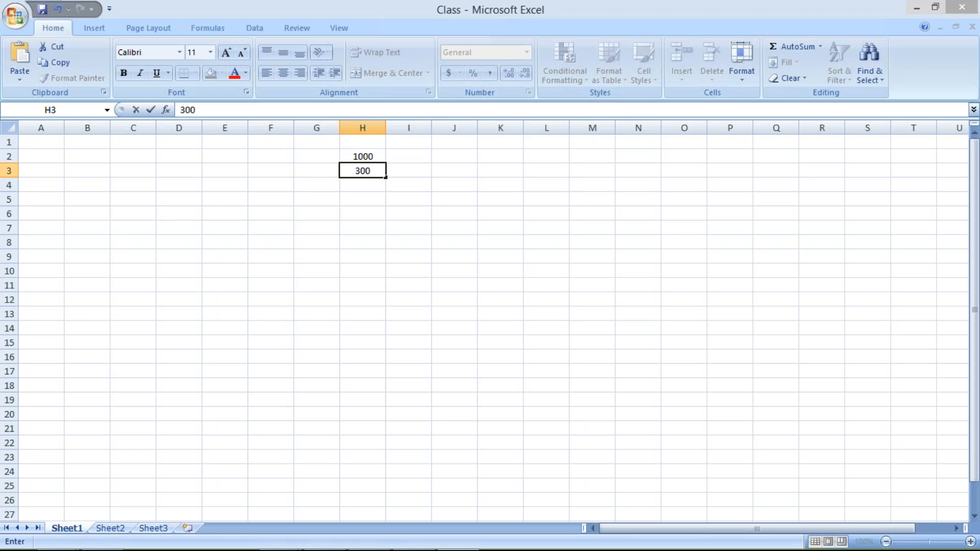
key("Return")
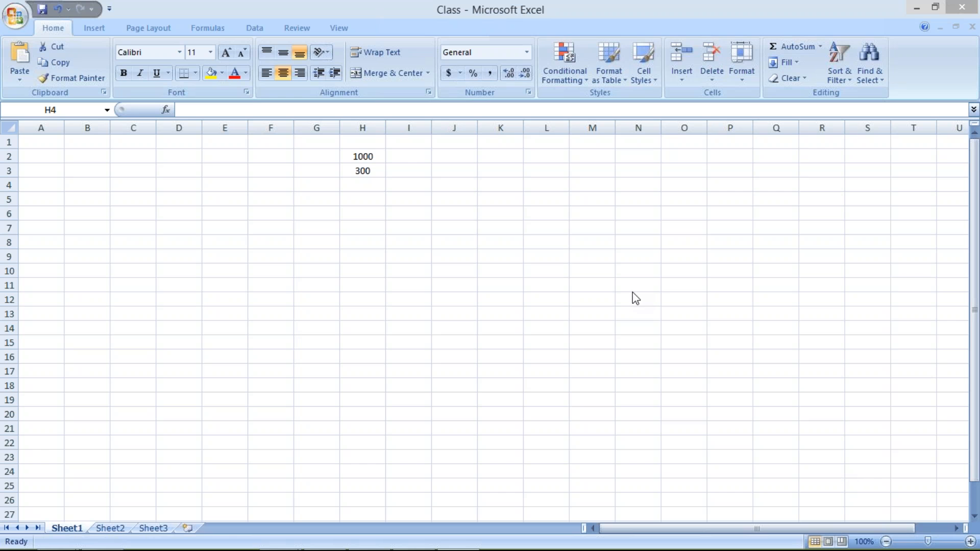
Step: Replace the value in cell H3 with 600
left_click(353, 172)
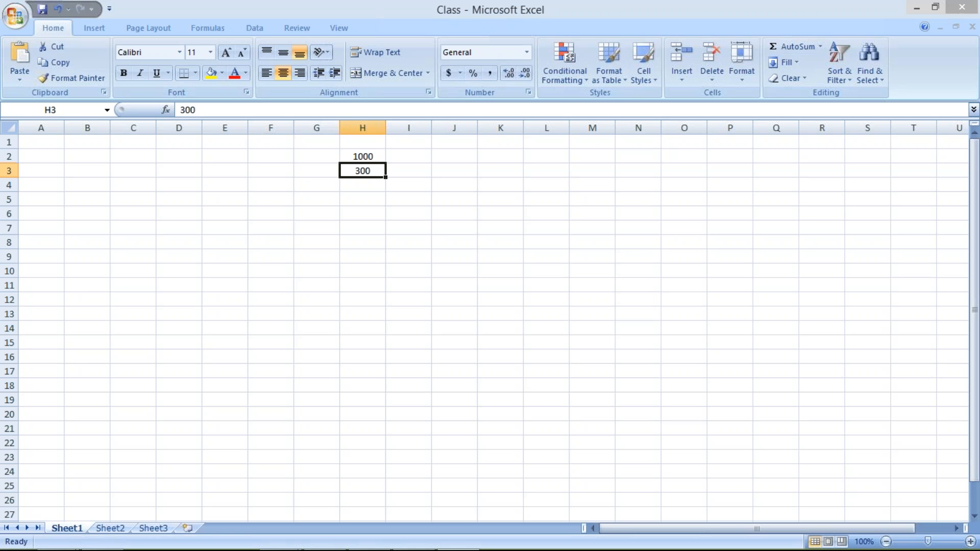
type("600")
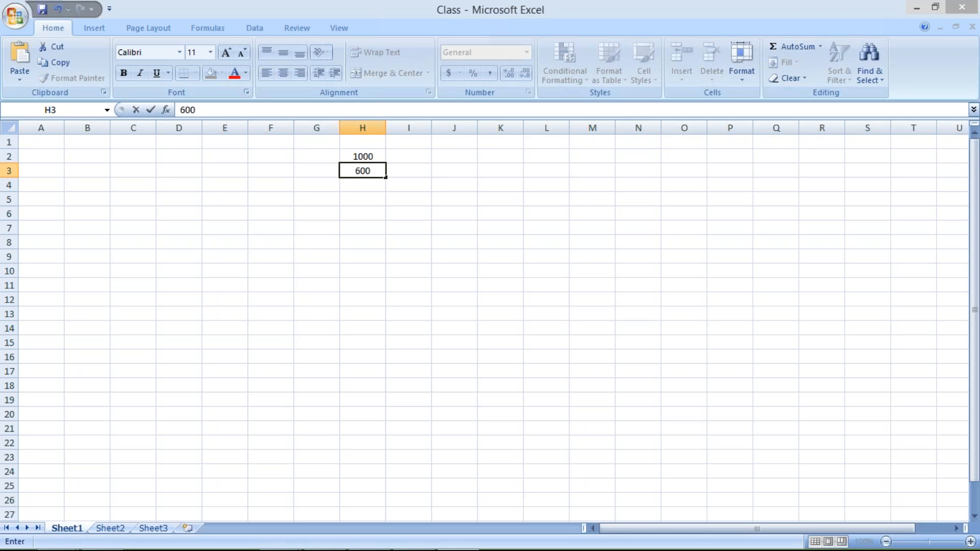
key("Return")
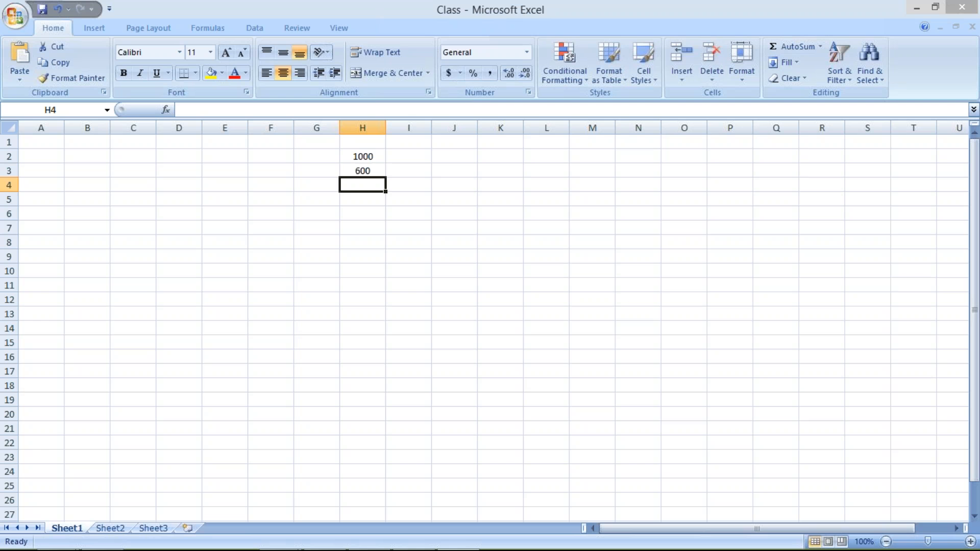
left_click(352, 169)
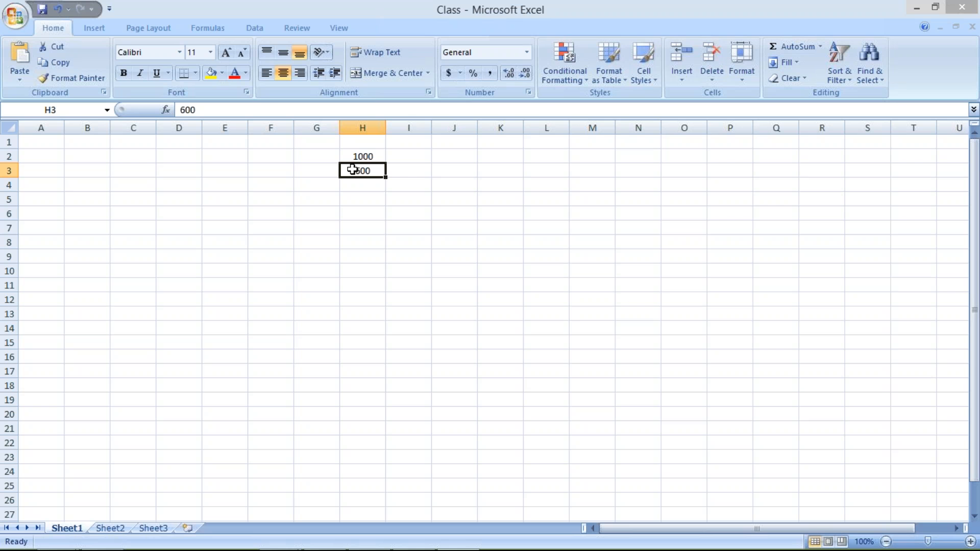
Step: Switch to SAP, decline the connection error details, and open a system connection from SAP Logon
mouse_move(372, 550)
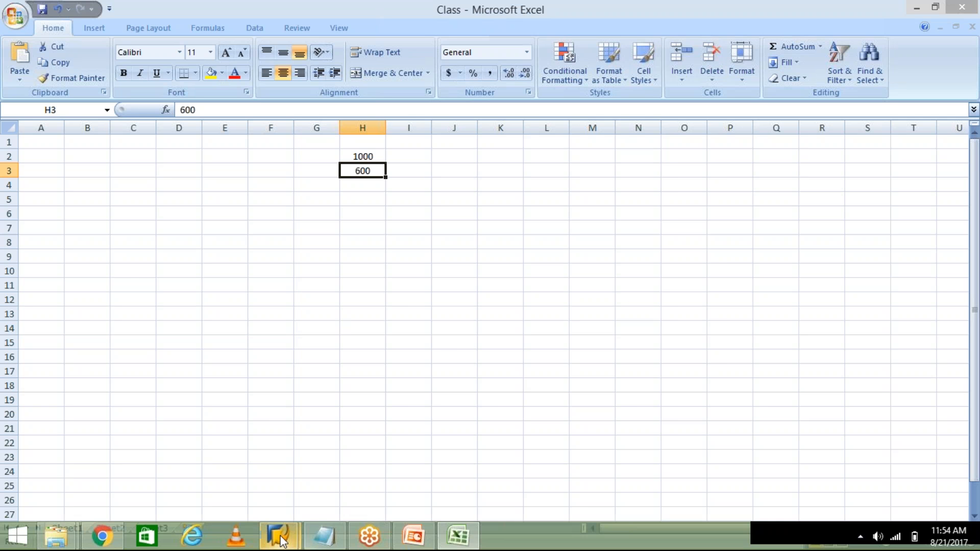
left_click(282, 540)
mouse_move(353, 468)
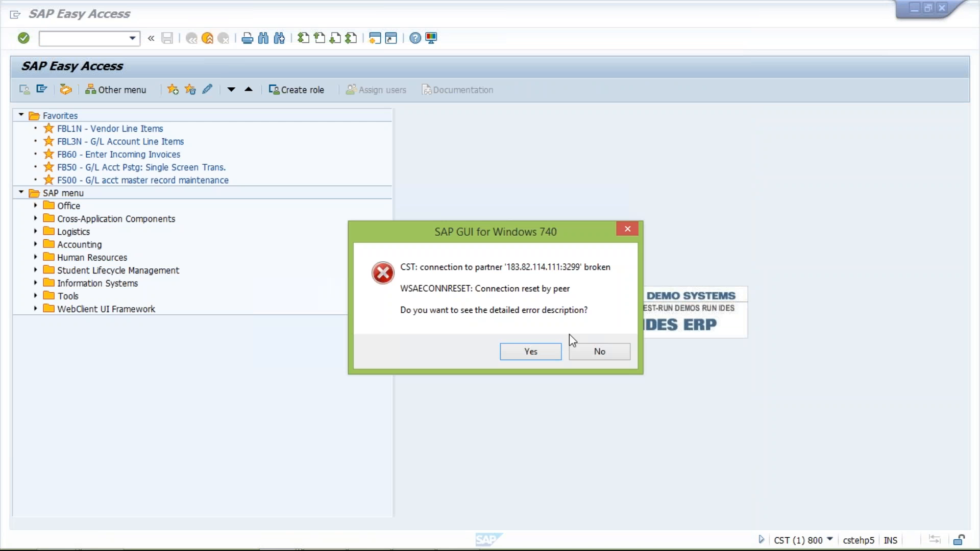
left_click(597, 352)
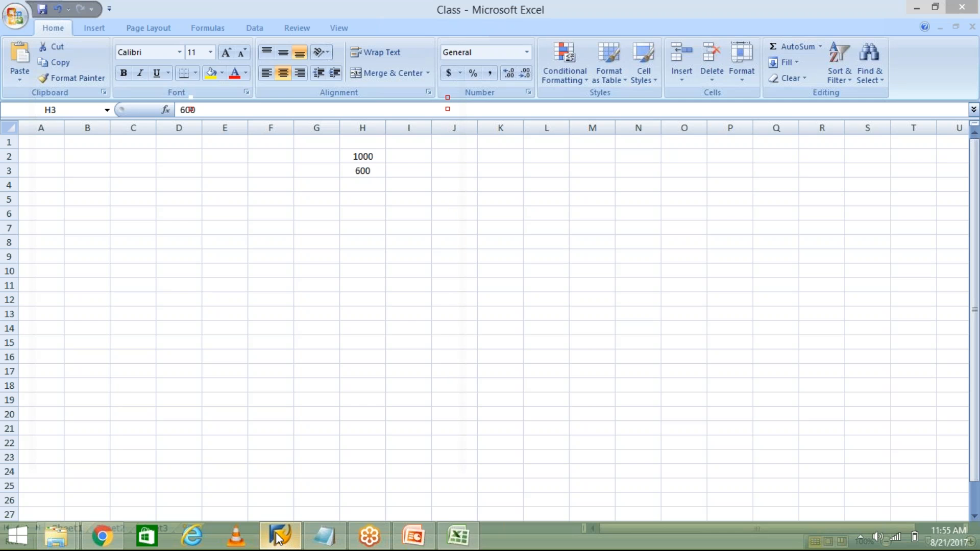
left_click(278, 535)
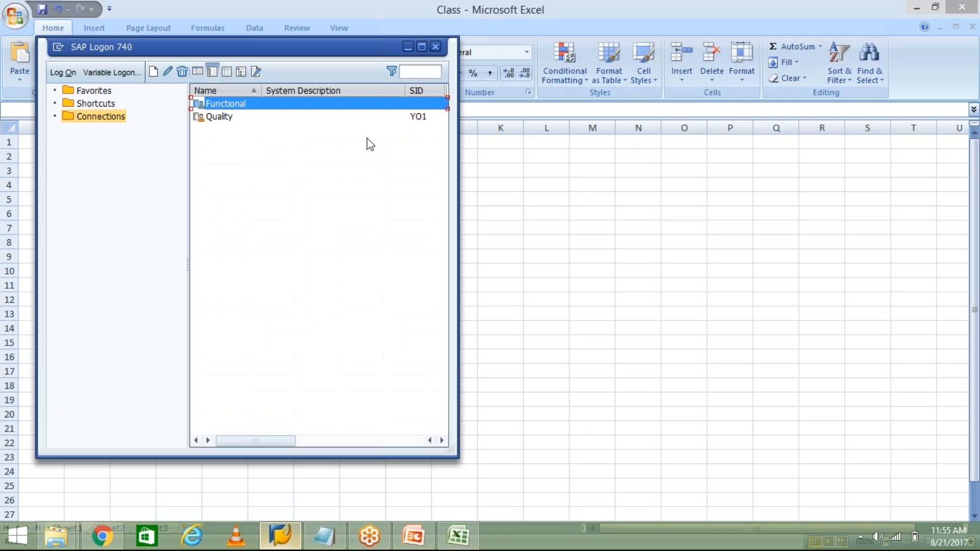
double_click(254, 112)
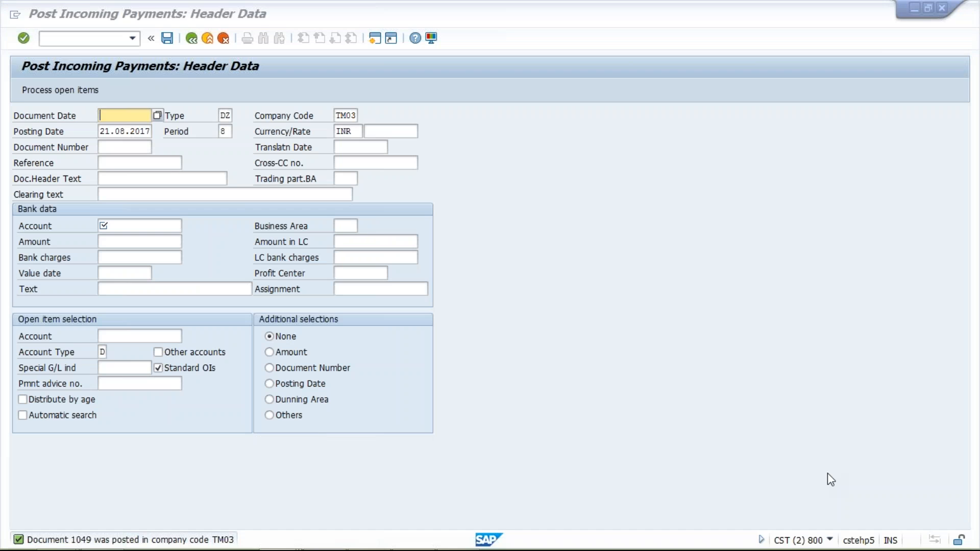
Step: Set the incoming payment's document date to 21.08.2017 and fill in the bank account with the suggested entry
left_click(665, 445)
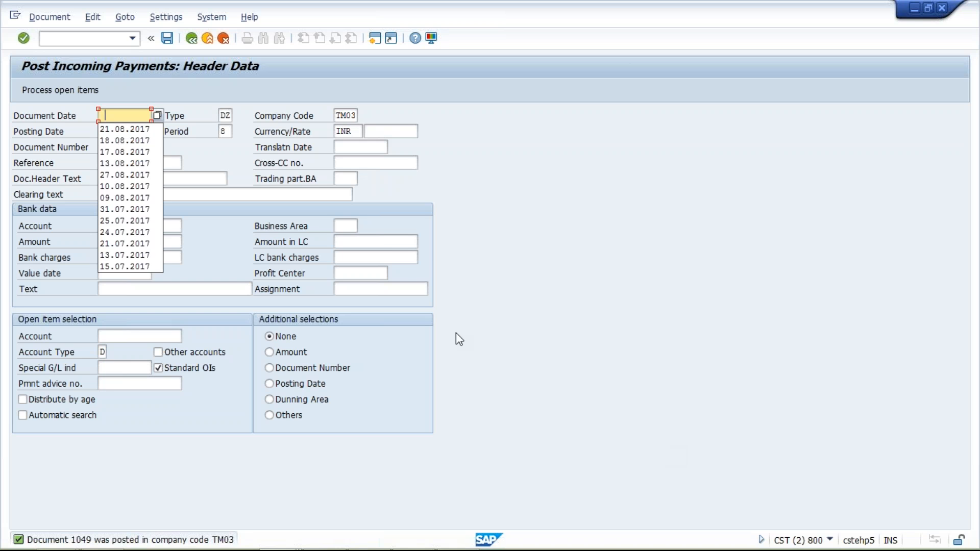
left_click(131, 131)
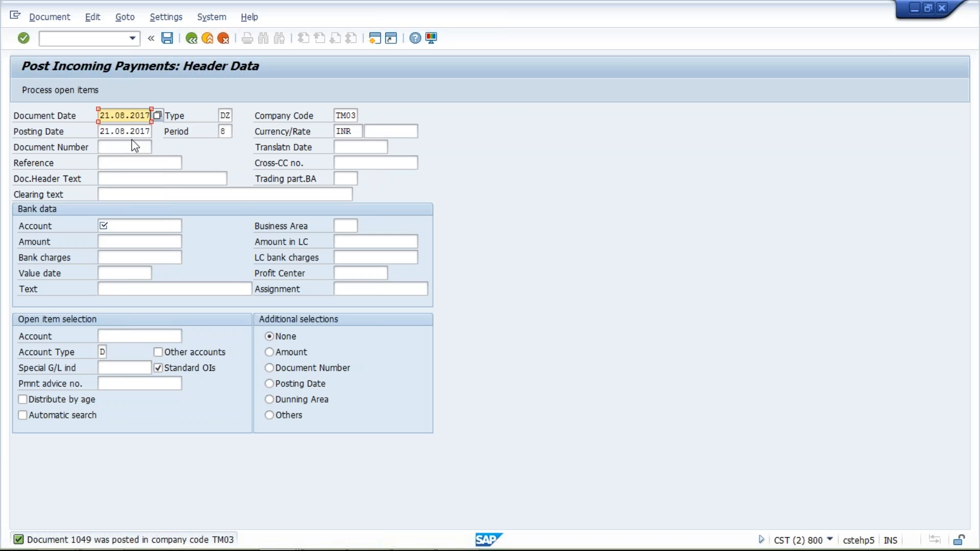
left_click(127, 223)
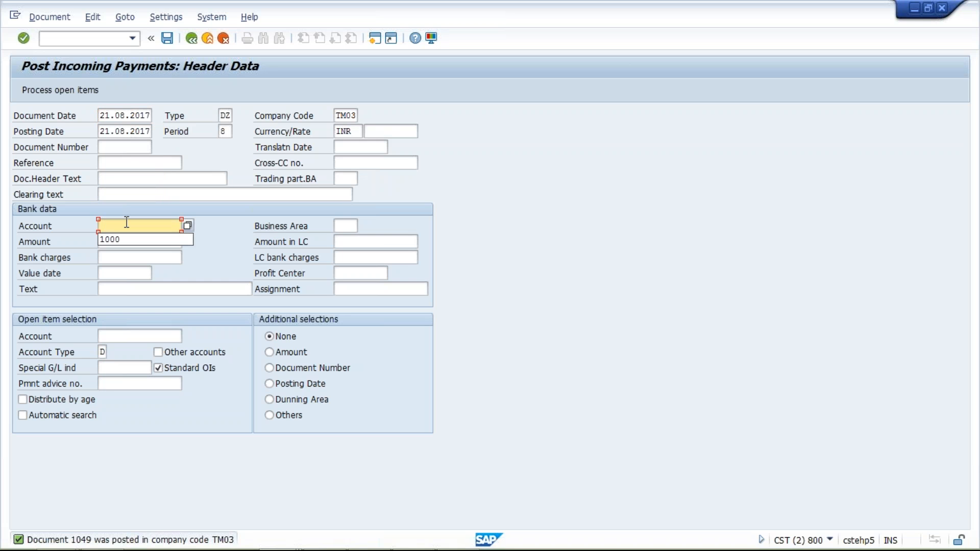
left_click(135, 240)
Step: Set the payment amount in the bank data to 4000
left_click(123, 239)
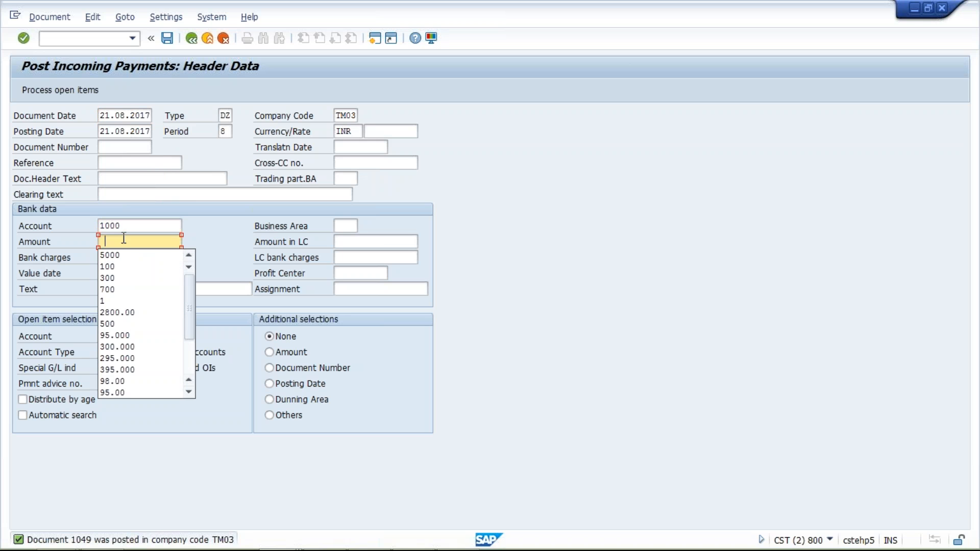
key("Down")
key("Return")
key("BackSpace")
key("BackSpace")
key("BackSpace")
key("BackSpace")
type("4000")
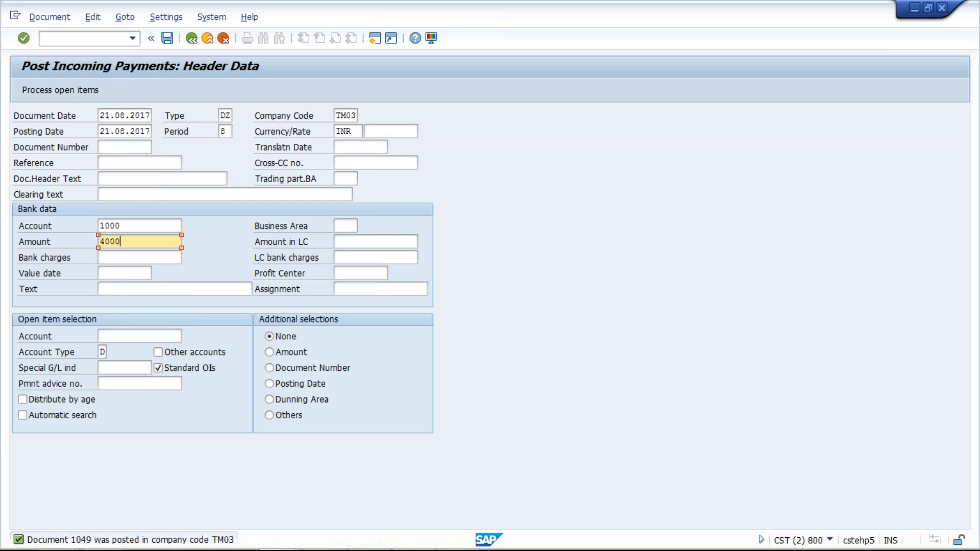
Step: Enter the customer's account number for the open item selection and process the open items
left_click(123, 338)
type("1")
left_click(125, 349)
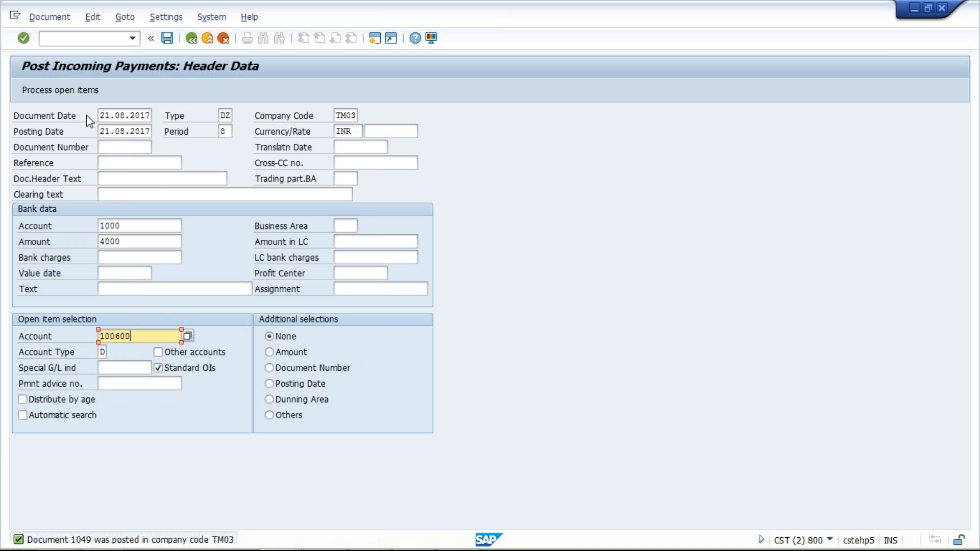
left_click(77, 90)
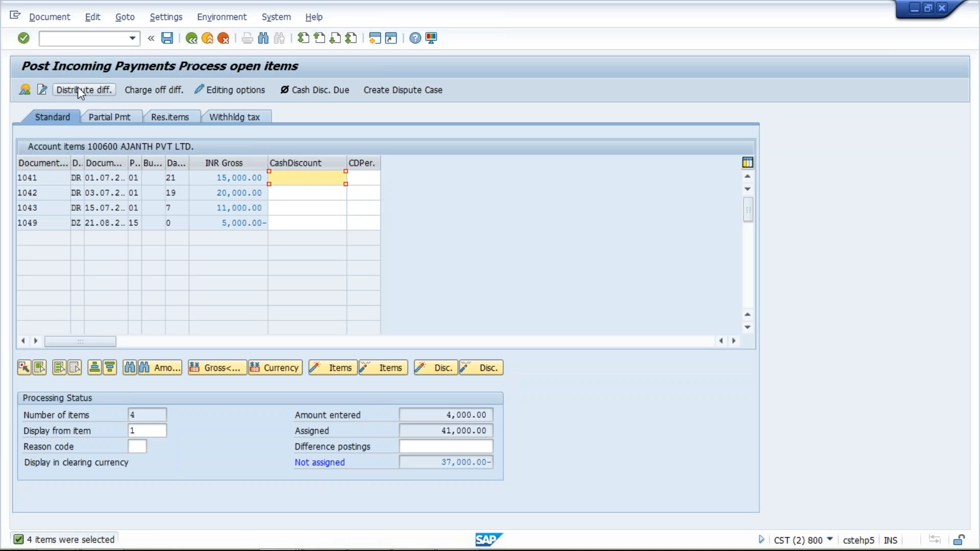
Step: Deactivate open items 1042, 1043 and 1049 so that only invoice 1041 stays assigned
left_click(215, 178)
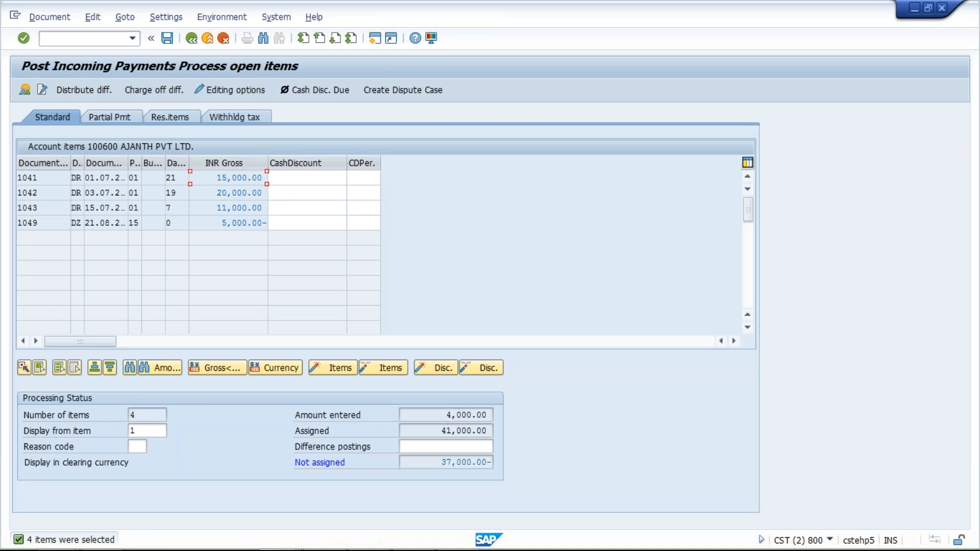
left_click(39, 178)
left_click(203, 198)
double_click(203, 198)
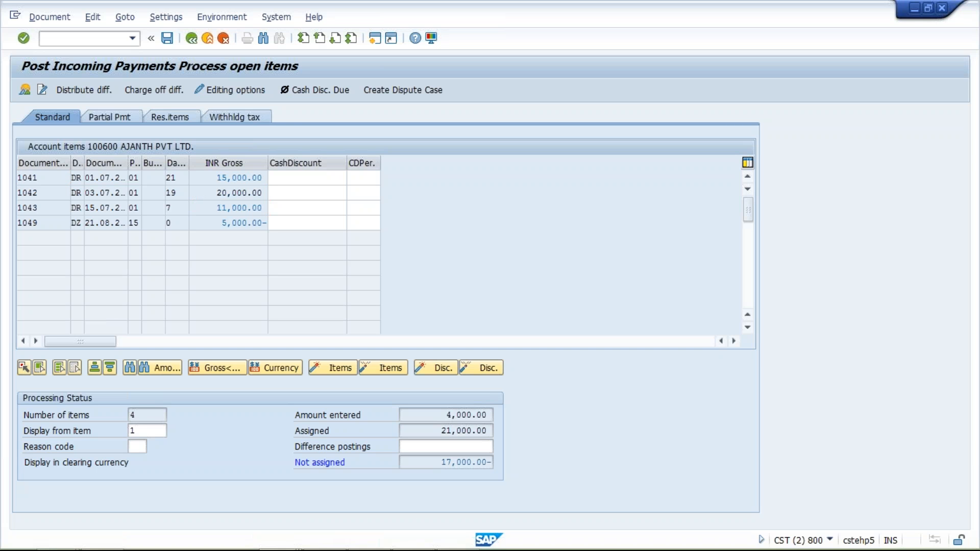
double_click(215, 208)
double_click(241, 223)
Step: Enter a partial payment amount of 4000 for invoice 1041
left_click(118, 118)
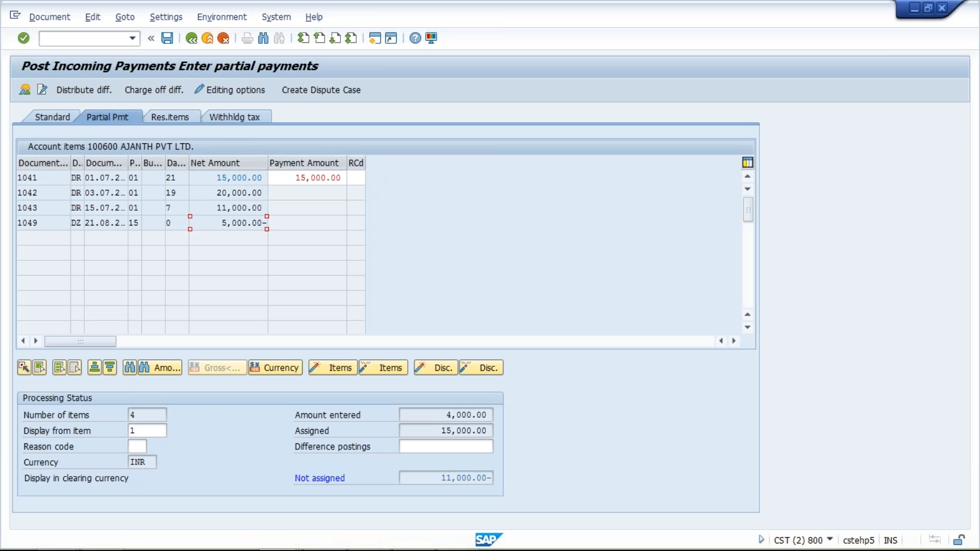
left_click(291, 178)
double_click(291, 178)
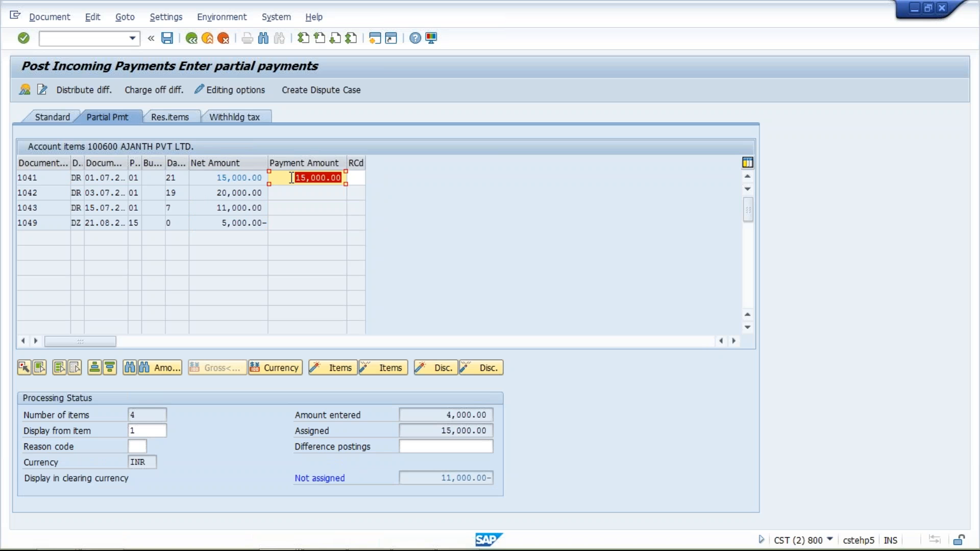
type("4000")
key("Return")
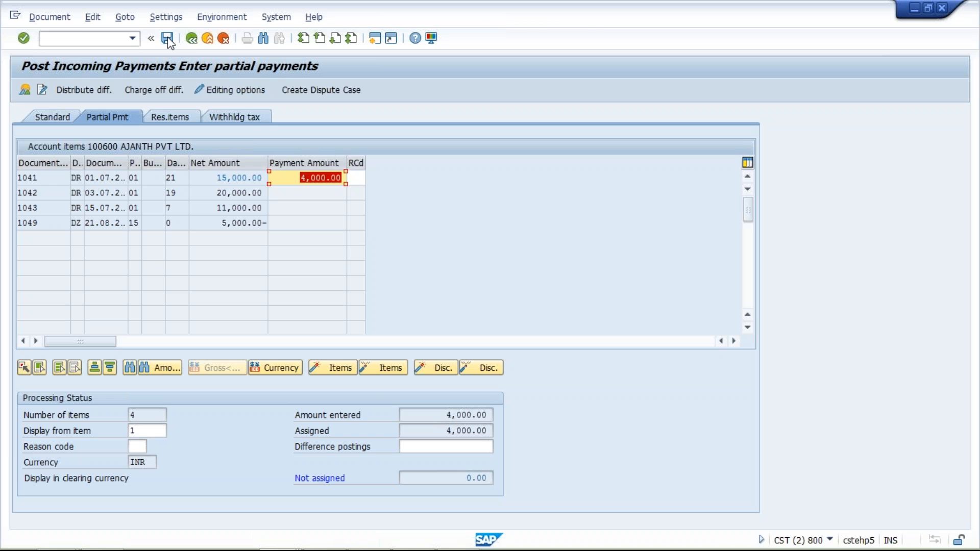
Step: Simulate the incoming payment document and post it
left_click(57, 21)
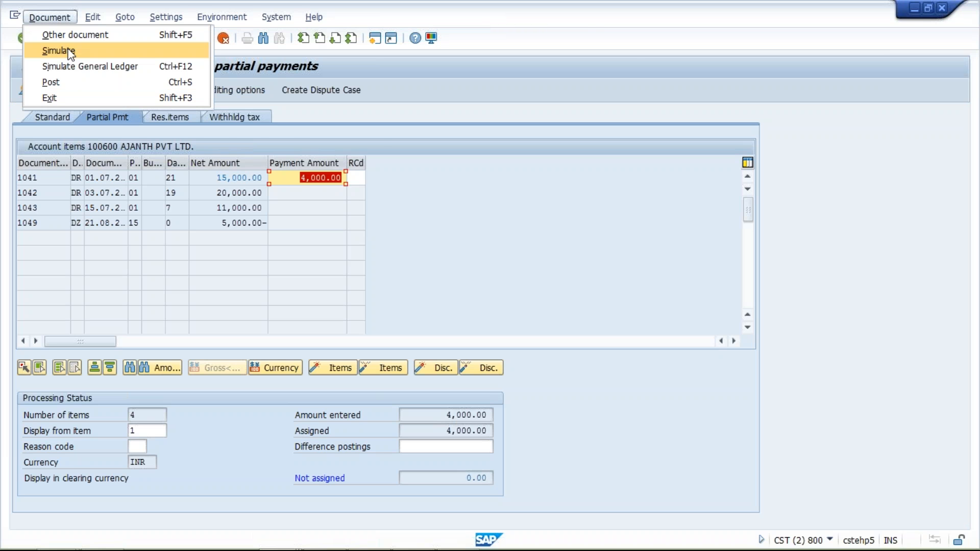
left_click(70, 53)
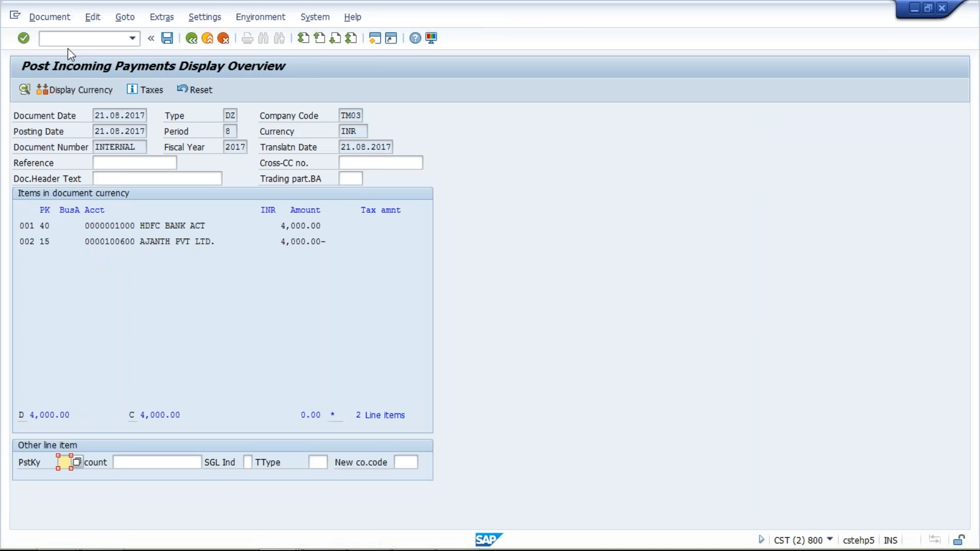
left_click(166, 41)
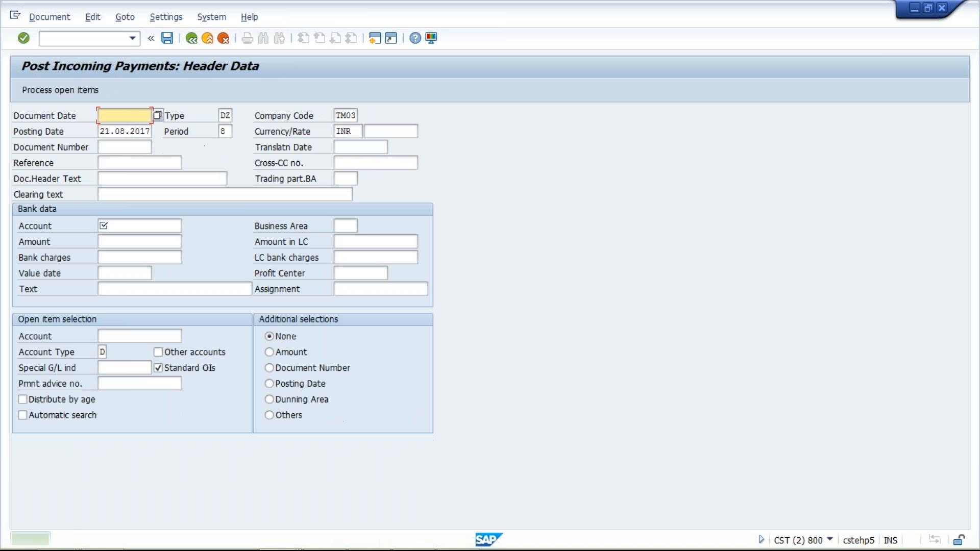
Step: Switch to the Customer Line Item Display session and refresh the list to check the customer's open items
mouse_move(258, 541)
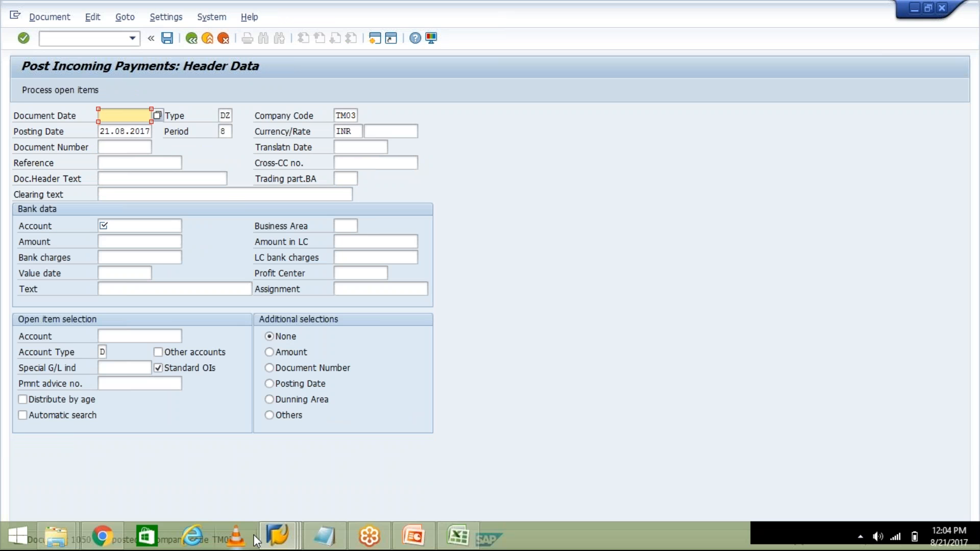
left_click(277, 534)
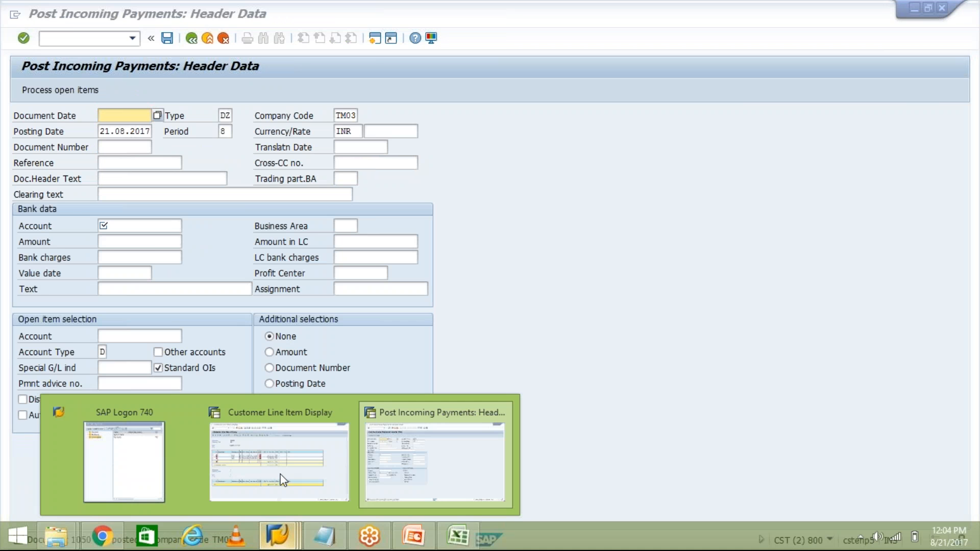
left_click(282, 480)
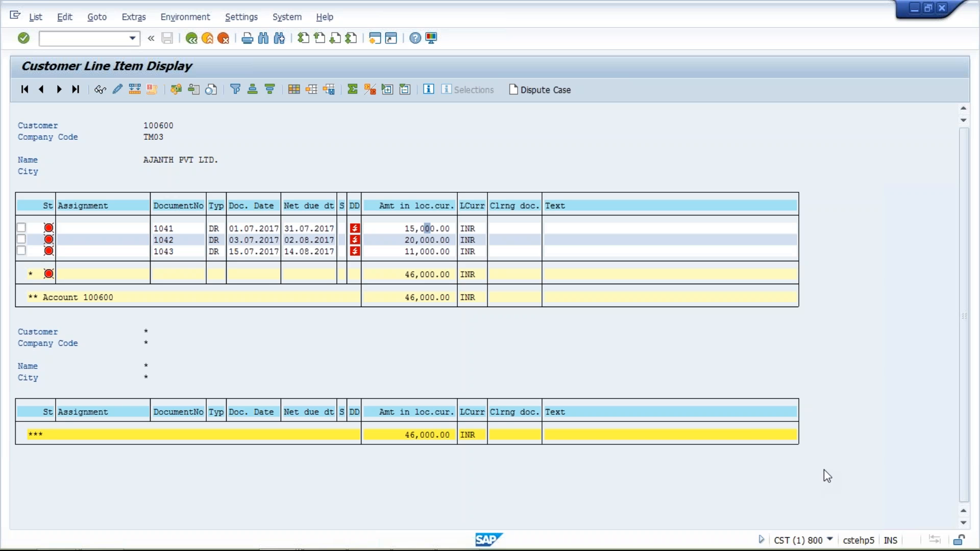
key("alt+Tab")
left_click(702, 480)
mouse_move(448, 533)
left_click(36, 18)
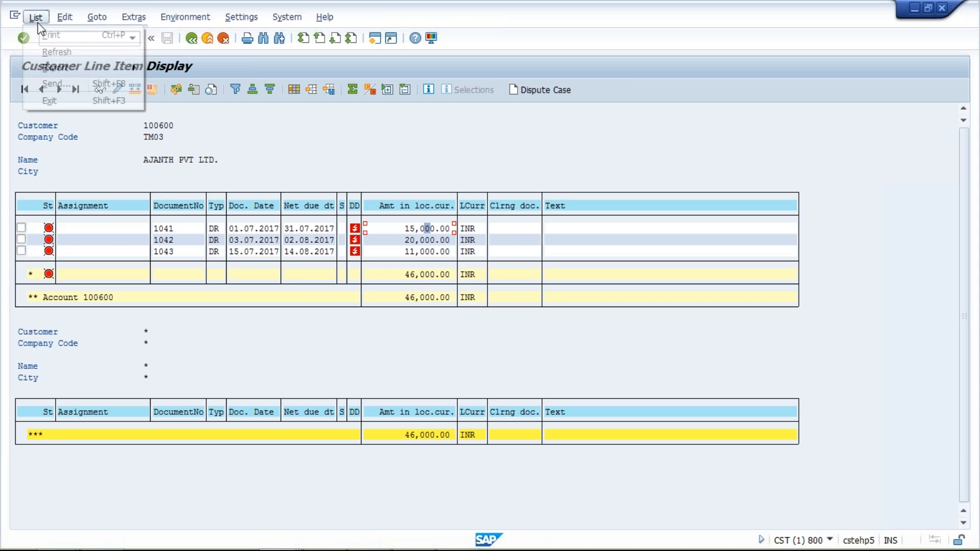
left_click(53, 54)
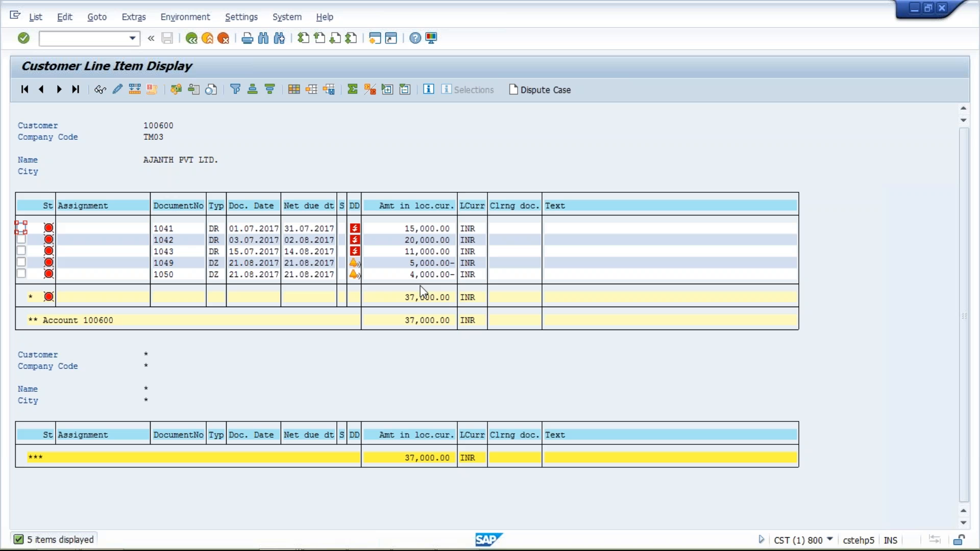
Step: Compare the amount of invoice 1041 with the partial payments 1049 and 1050 in the customer line items
left_click(407, 229)
left_click(432, 231)
left_click(423, 276)
key("Up")
left_click(417, 275)
left_click(448, 263)
left_click(414, 228)
left_click(427, 229)
left_click(429, 275)
left_click(415, 264)
left_click(415, 231)
Step: Switch to the Post Incoming Payments session and enter document date 21.08.2017 and the bank account
mouse_move(320, 545)
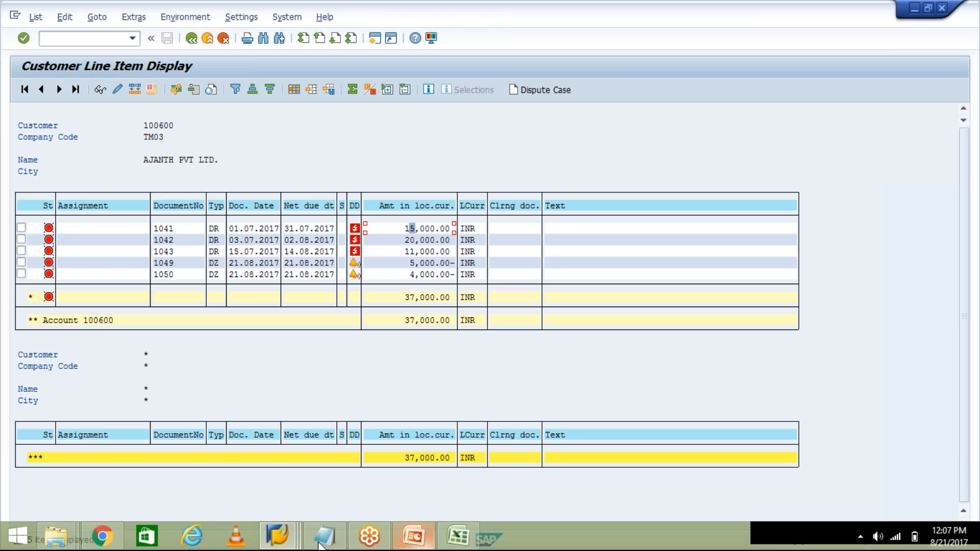
left_click(320, 544)
left_click(119, 116)
left_click(121, 129)
left_click(128, 228)
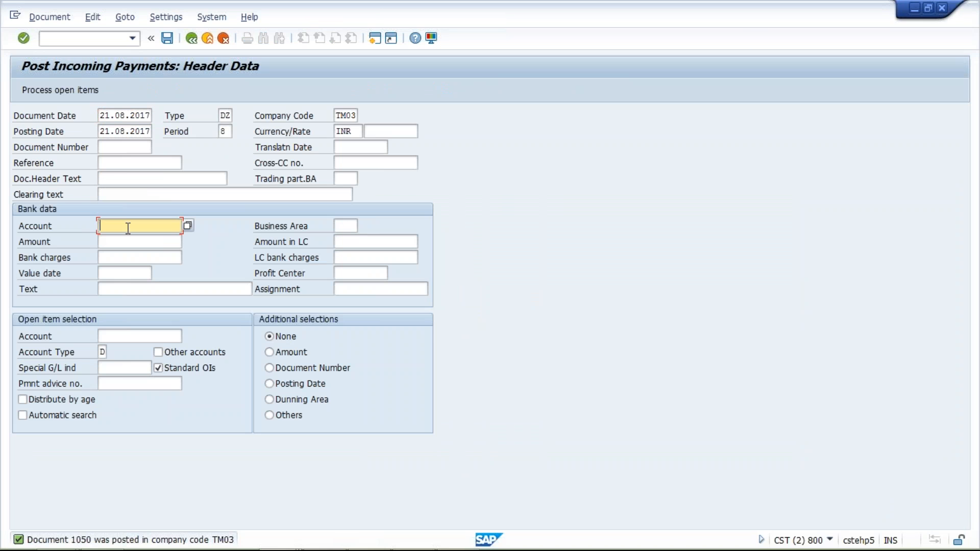
left_click(127, 238)
Step: Set the payment amount to 6000, enter the customer account and load its open items
left_click(114, 242)
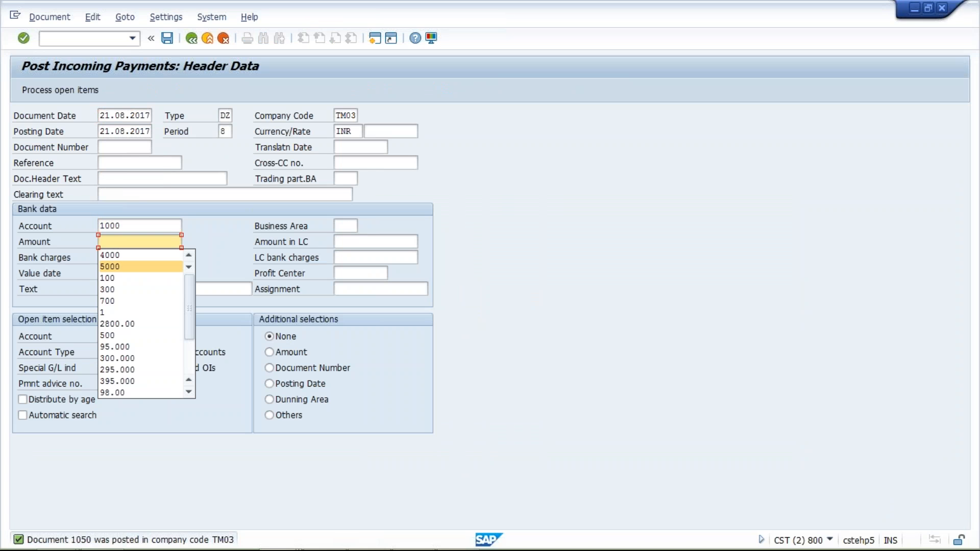
key("Escape")
type("6000")
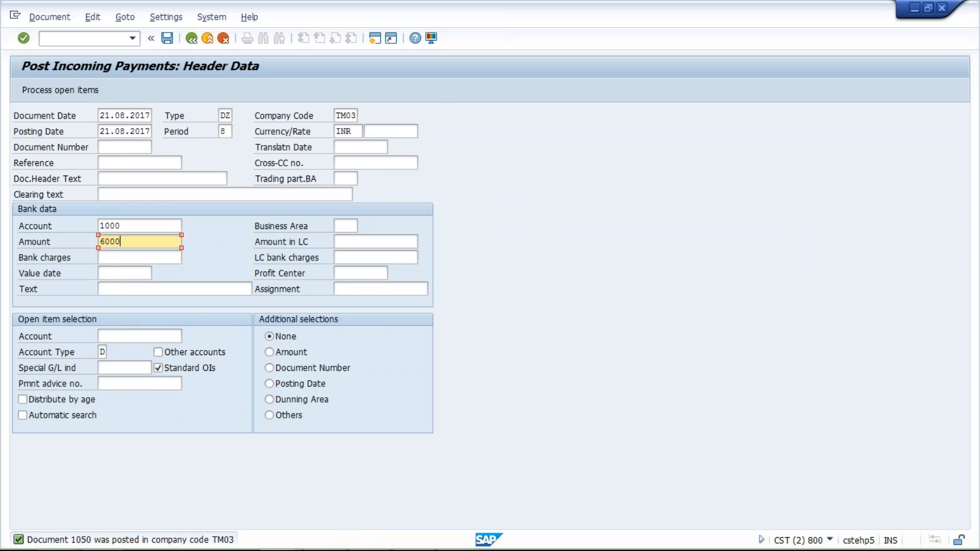
left_click(117, 335)
left_click(116, 349)
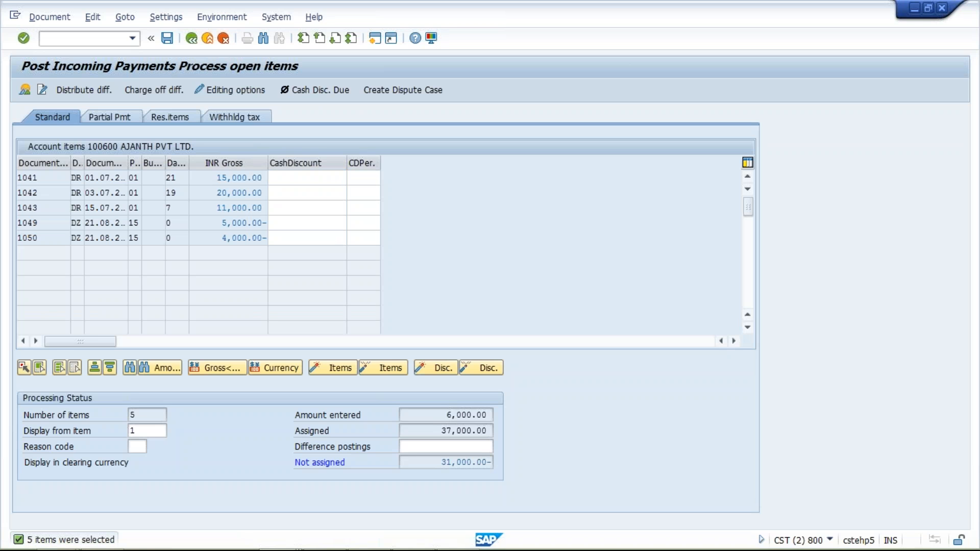
Step: Deactivate open items 1042 and 1043 so that only invoice 1041 and payments 1049 and 1050 stay assigned
double_click(223, 193)
double_click(223, 207)
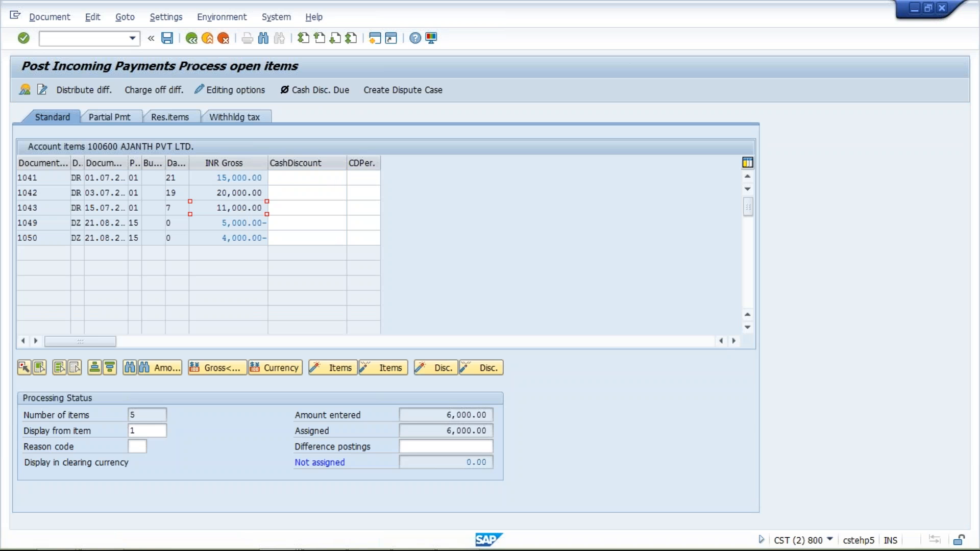
left_click(213, 178)
left_click(436, 418)
Step: Simulate the 6000 INR incoming payment document and post it
left_click(55, 28)
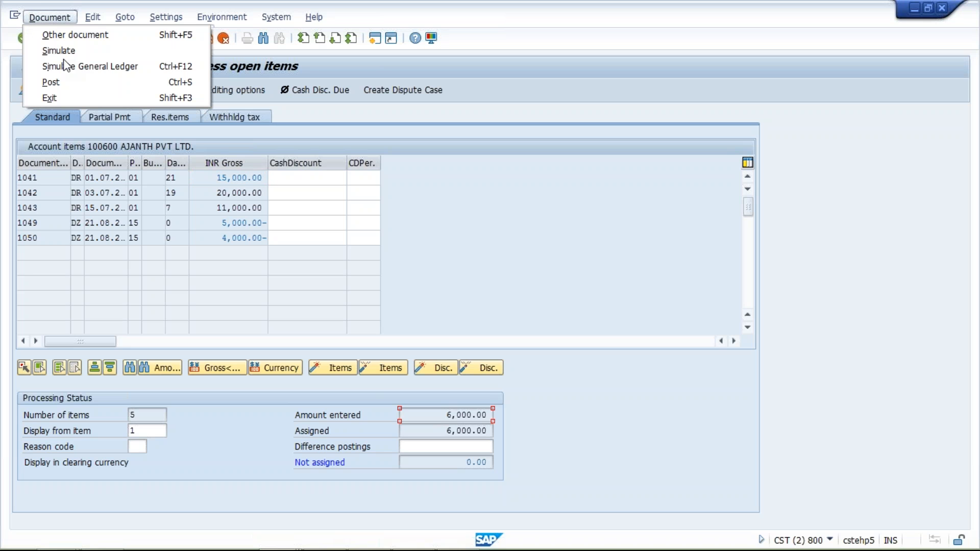
left_click(68, 54)
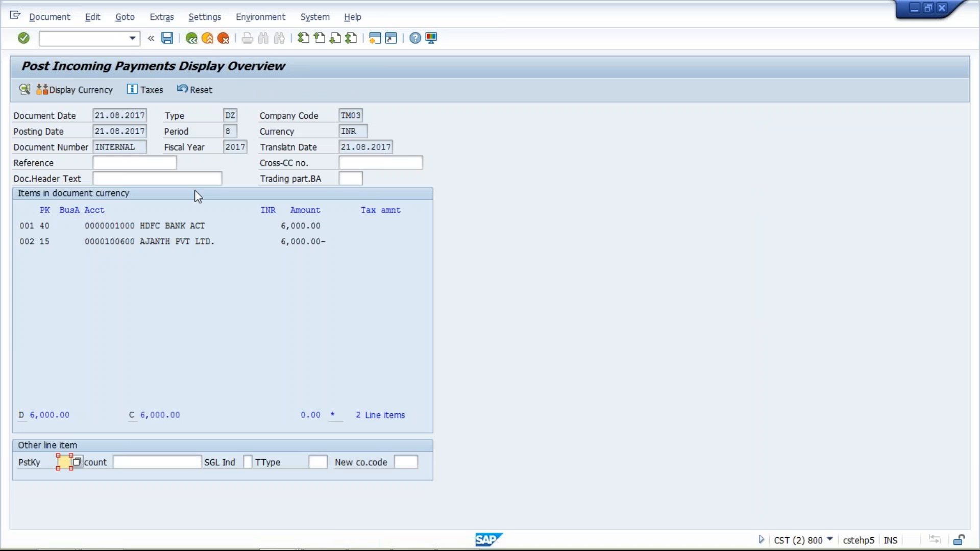
left_click(168, 41)
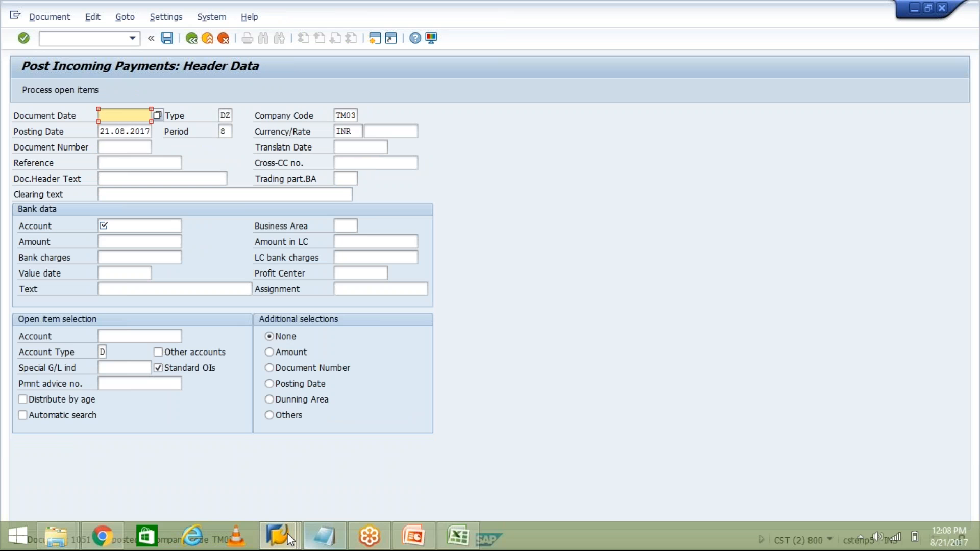
Step: Switch to the Customer Line Item Display session and refresh the list to check that invoice 1041 is cleared
left_click(287, 536)
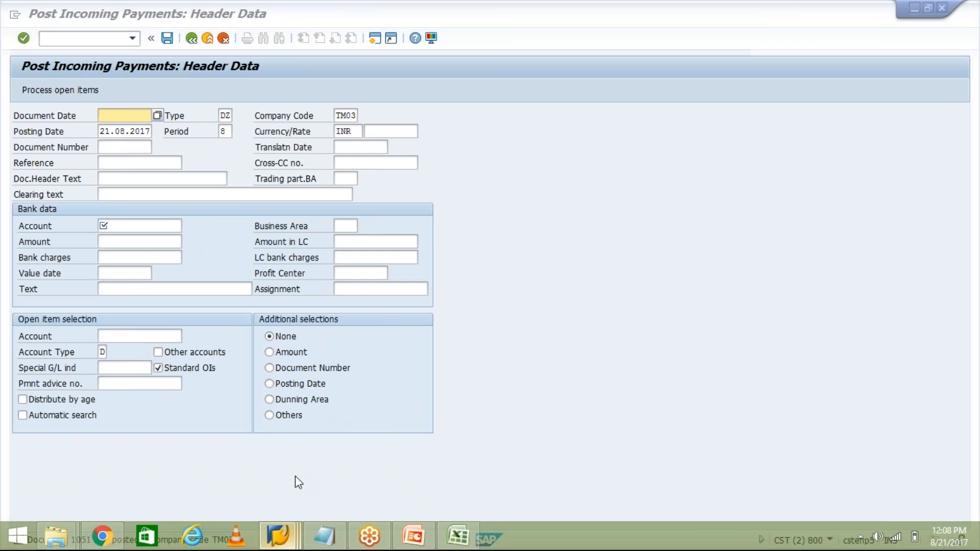
left_click(295, 477)
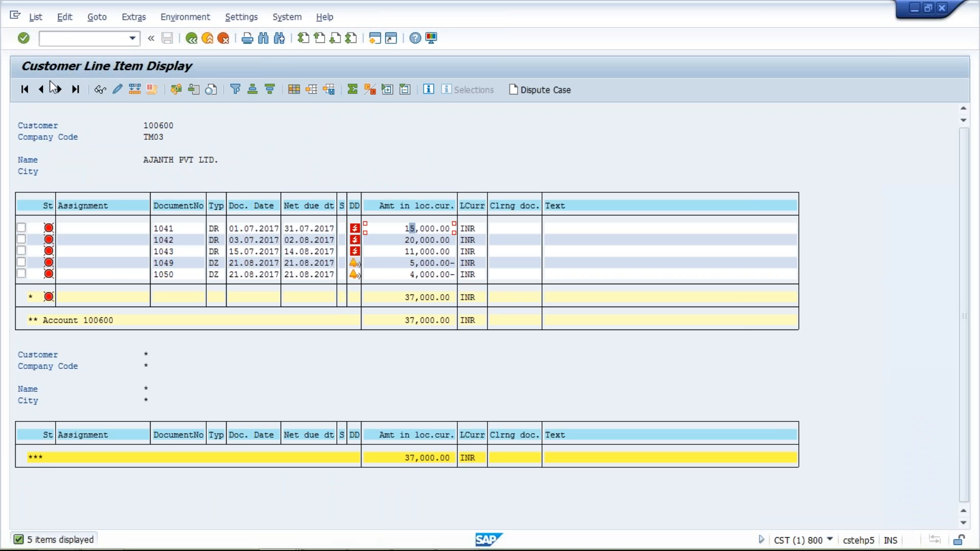
left_click(35, 17)
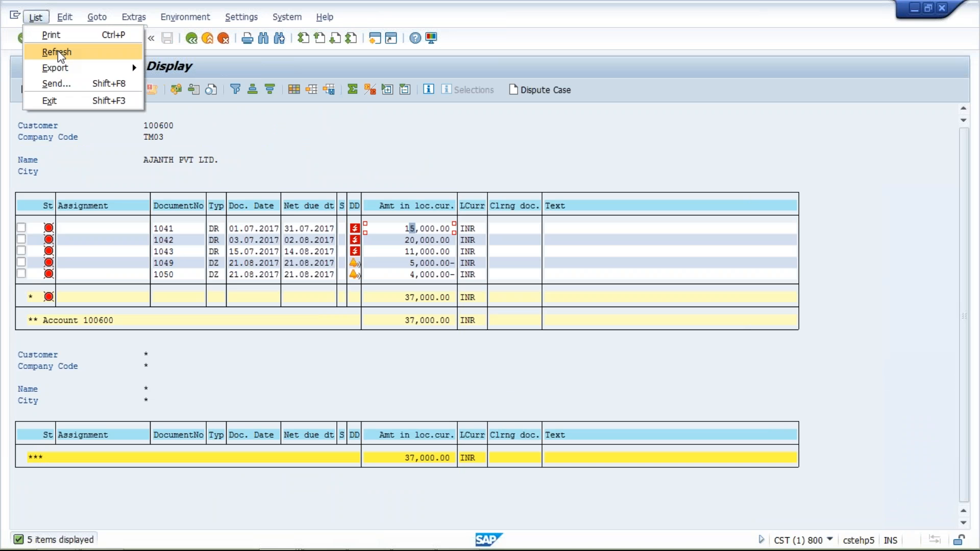
left_click(57, 51)
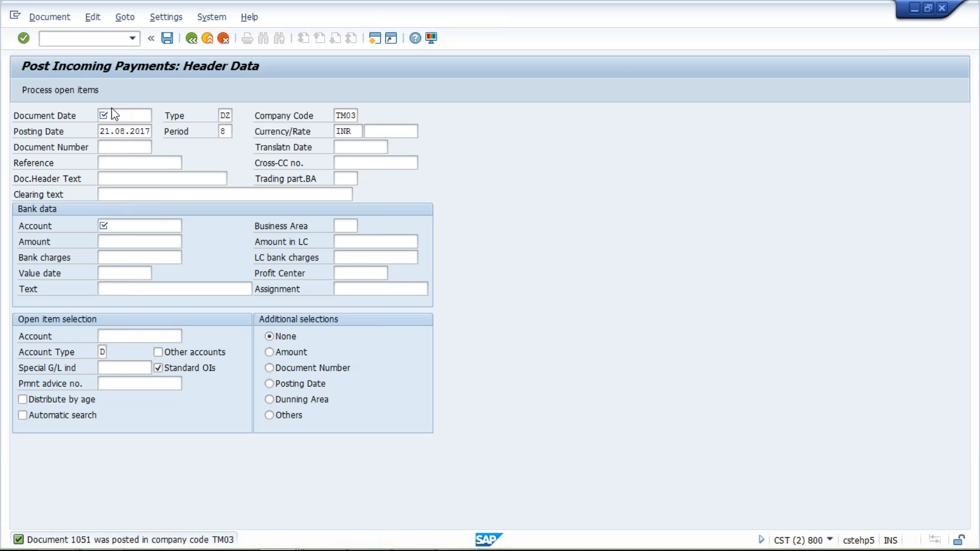
Step: Start another incoming payment with document date 21.08.2017, the bank account and an amount of 8000
left_click(112, 115)
key("BackSpace")
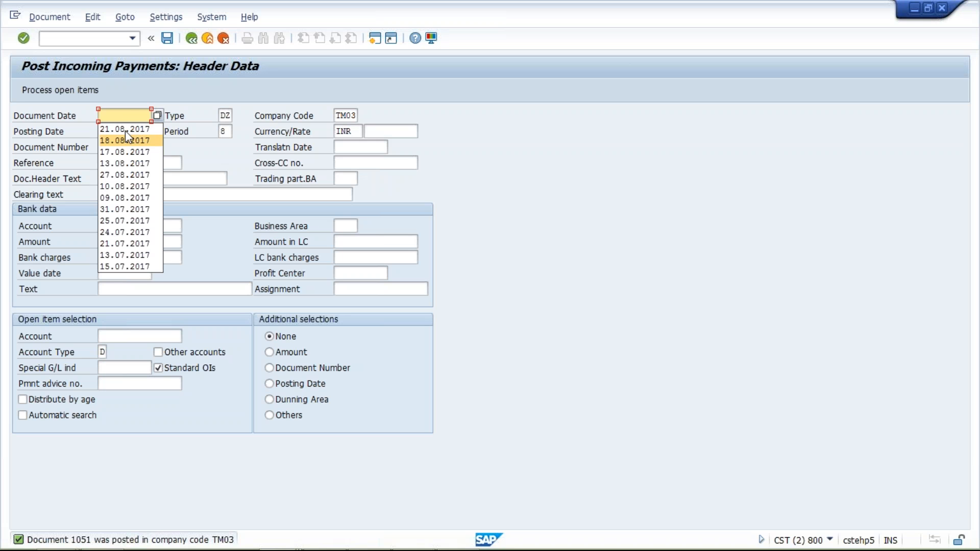
key("Return")
left_click(129, 223)
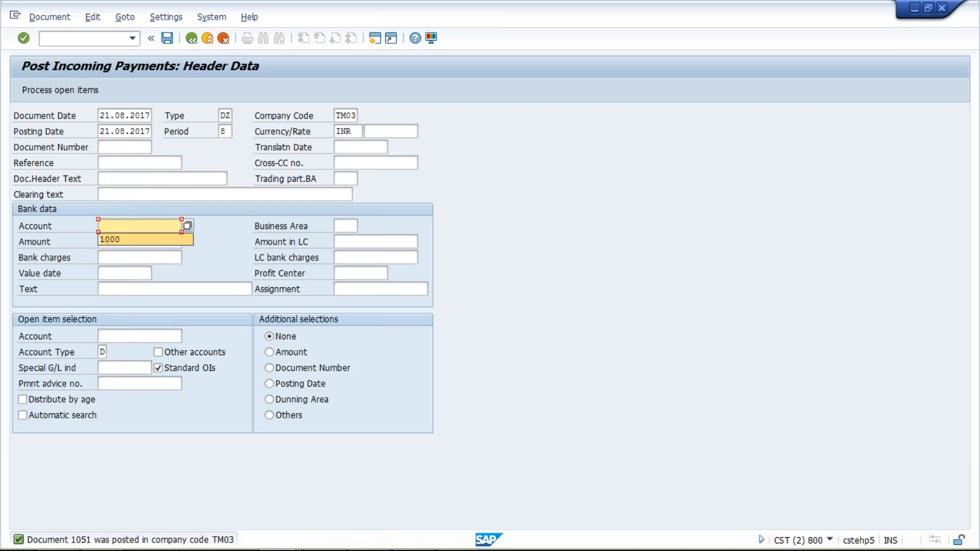
key("Tab")
type("8000")
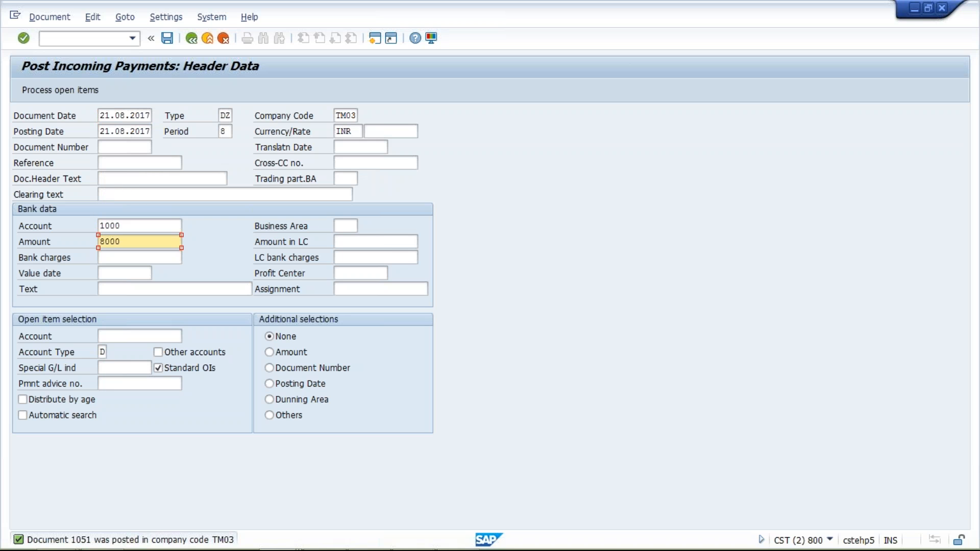
Step: Enter the text RECIDUAL PYT and the customer account for the payment, and load the customer's open items
left_click(251, 289)
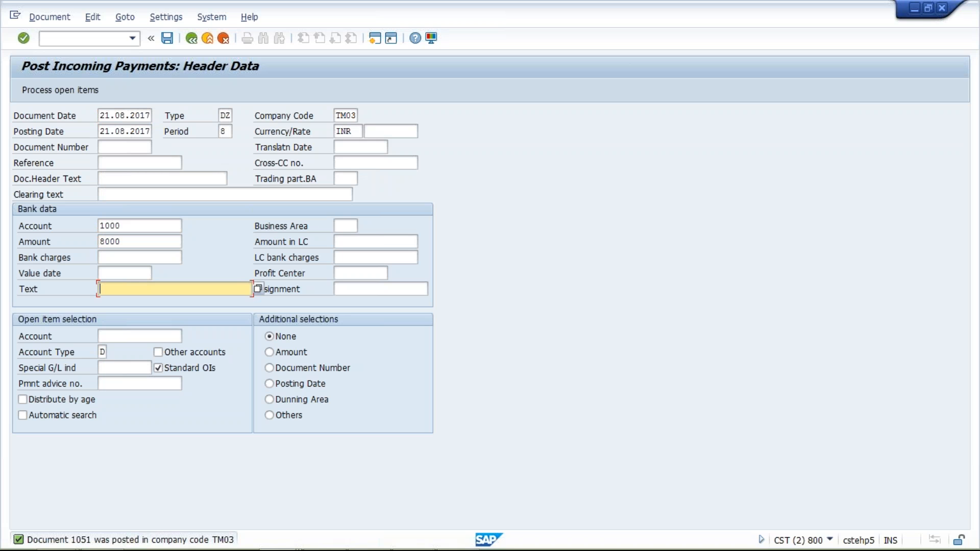
type("RECIDUAL PYT")
left_click(129, 339)
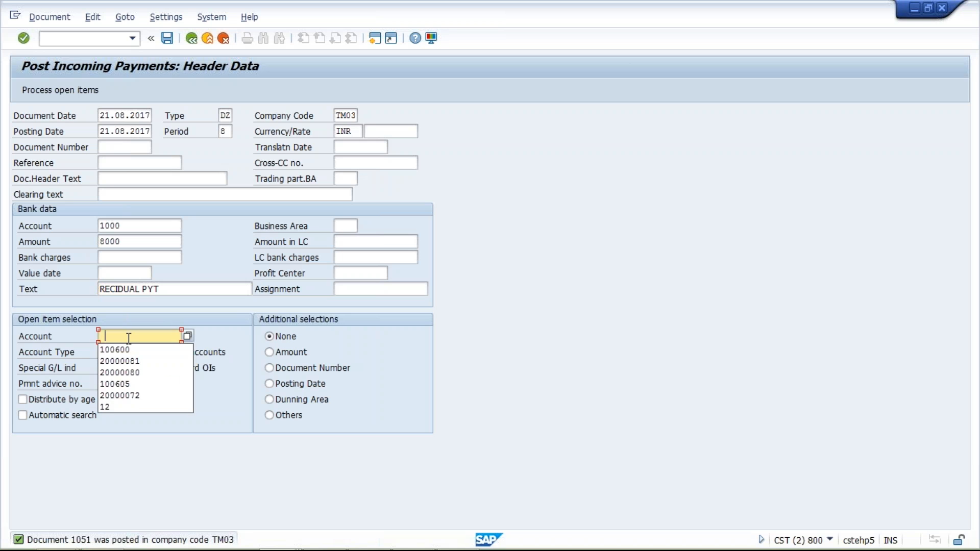
left_click(130, 350)
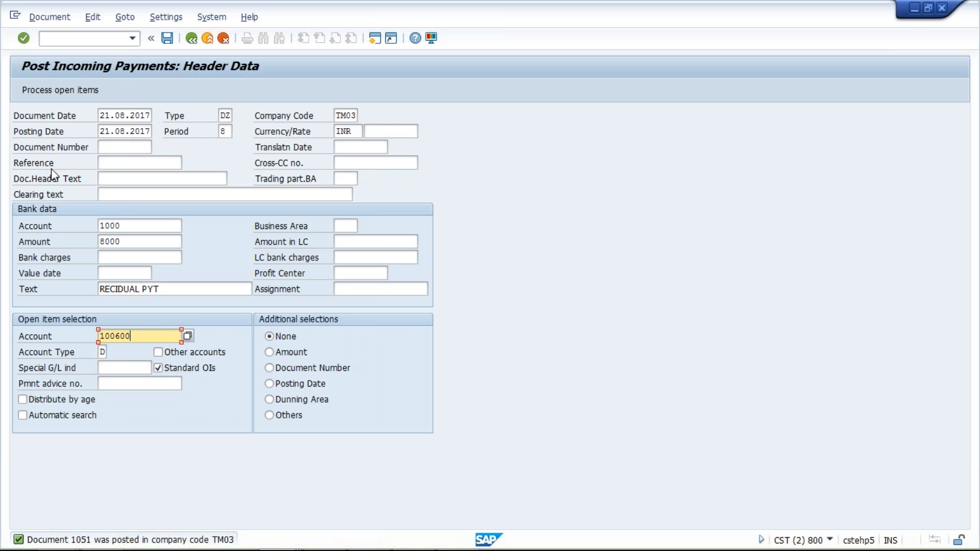
left_click(68, 92)
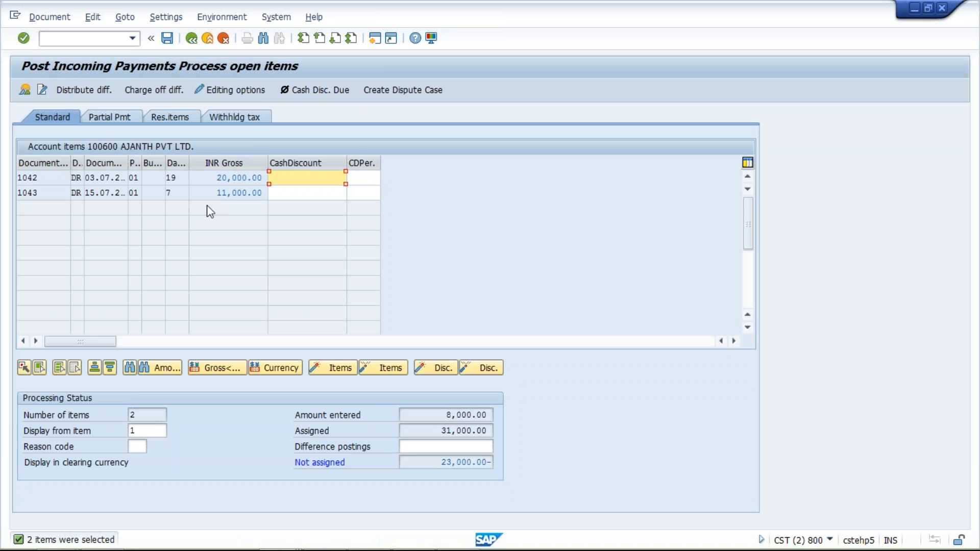
Step: Deactivate open item 1043 and enter a residual item of 12000 for invoice 1042
left_click(216, 194)
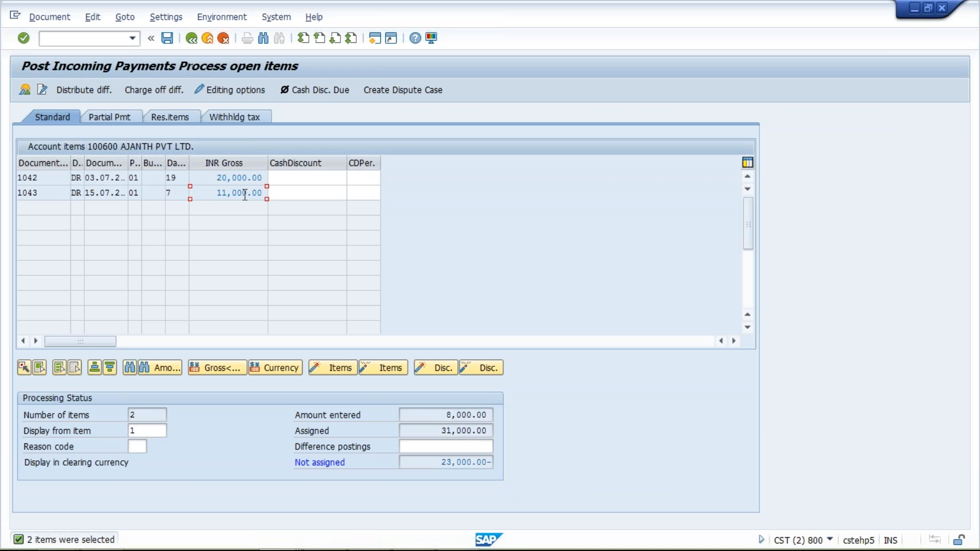
double_click(245, 195)
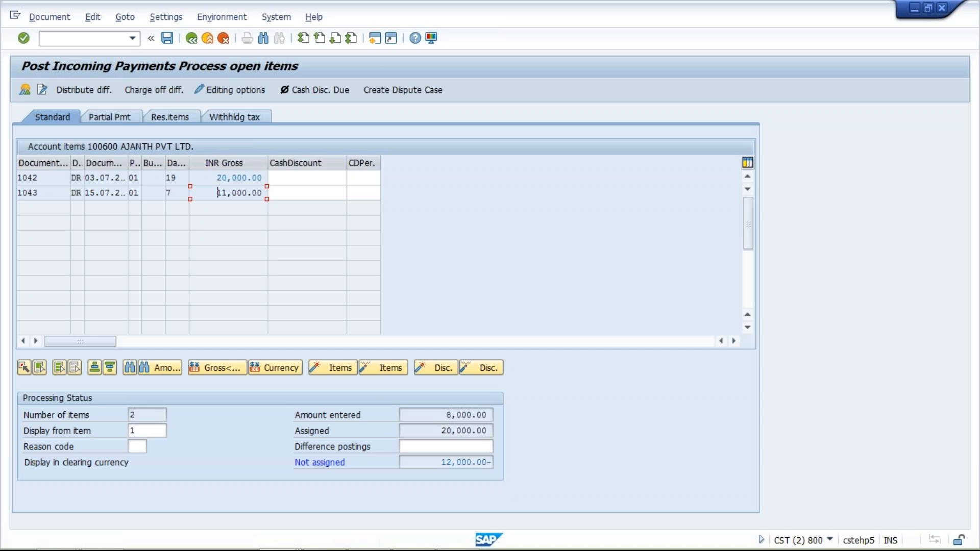
left_click(163, 117)
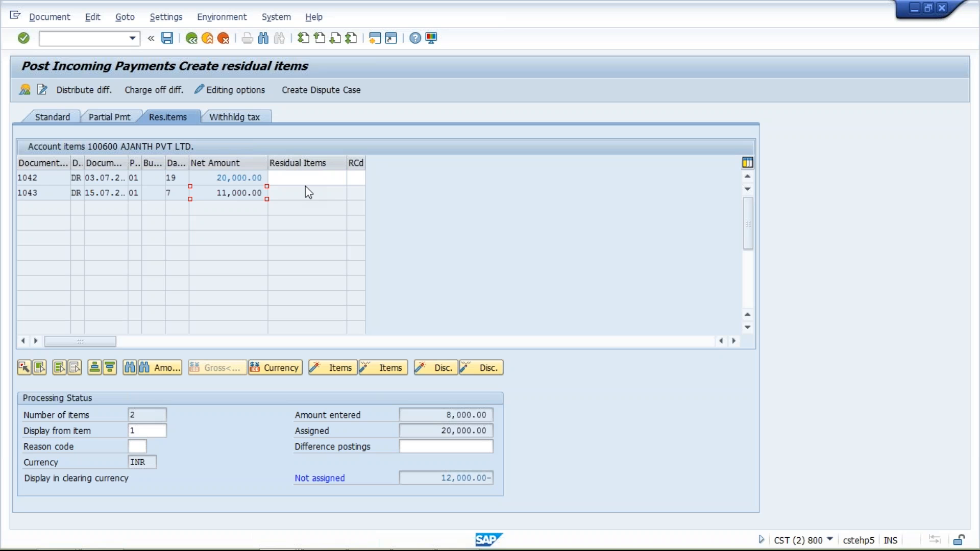
left_click(302, 178)
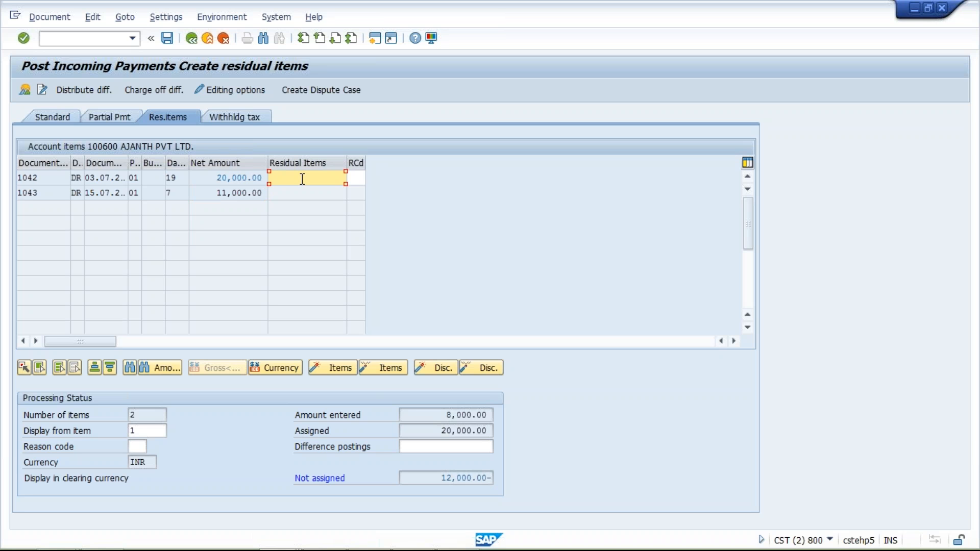
type("12000")
key("Return")
Step: Simulate the 8000 INR payment document with its residual item and post it
left_click(52, 18)
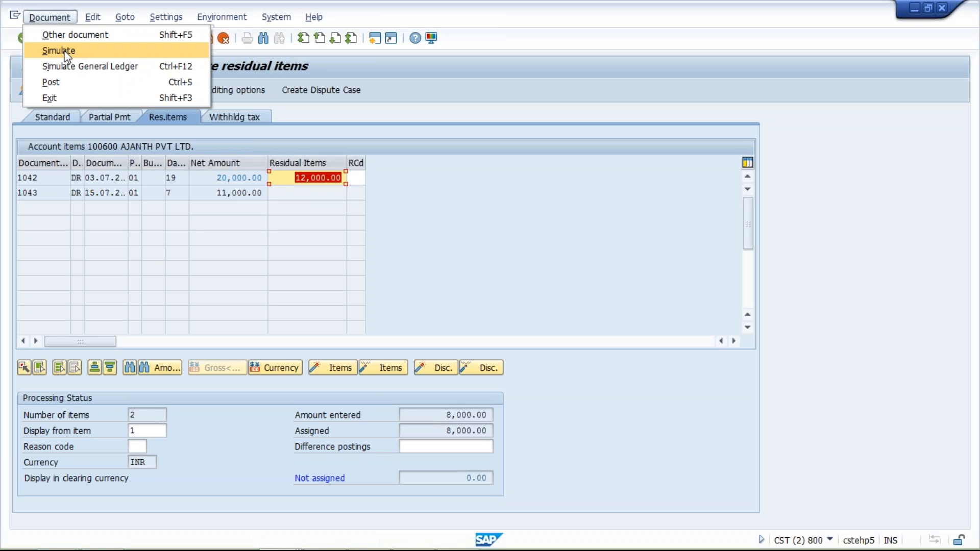
left_click(66, 51)
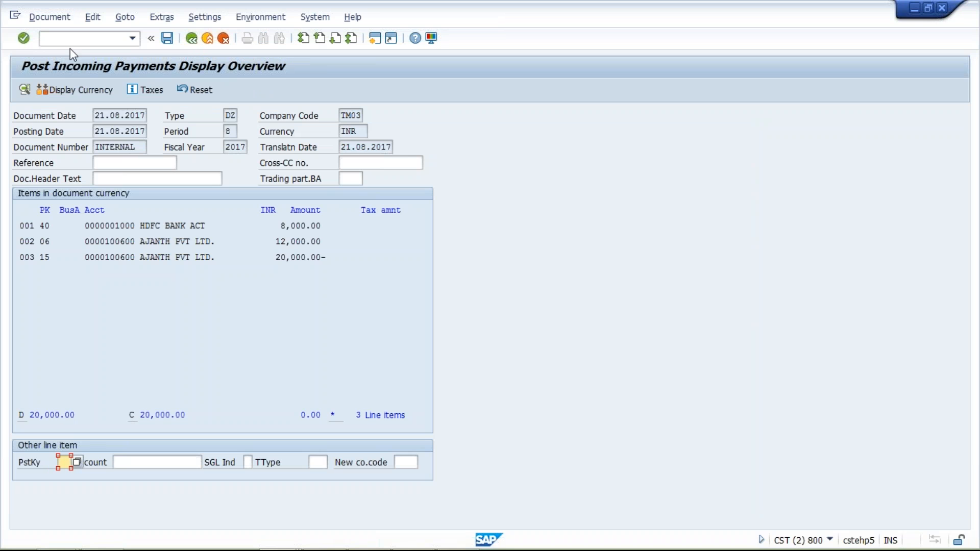
left_click(166, 39)
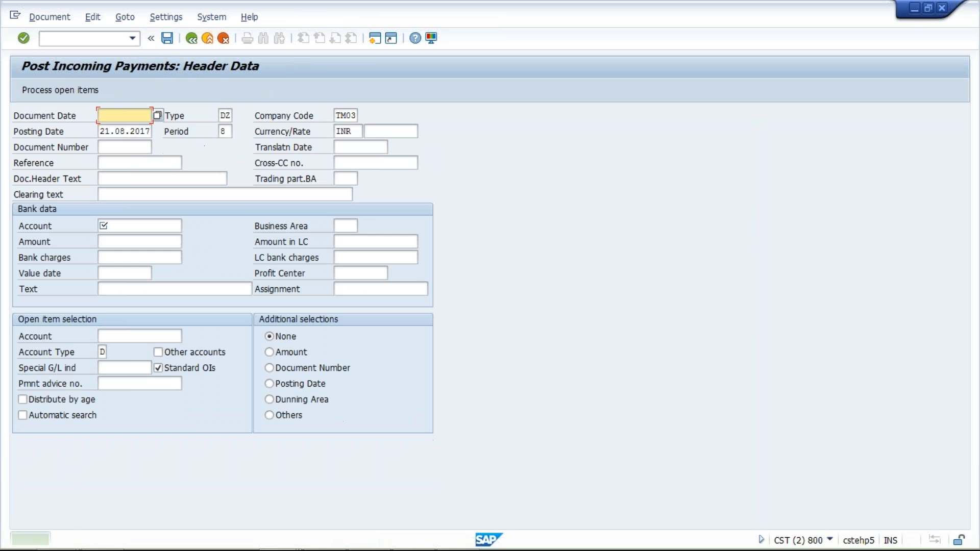
Step: Switch to the Customer Line Item Display session, refresh the list and examine the residual item's amount
mouse_move(280, 546)
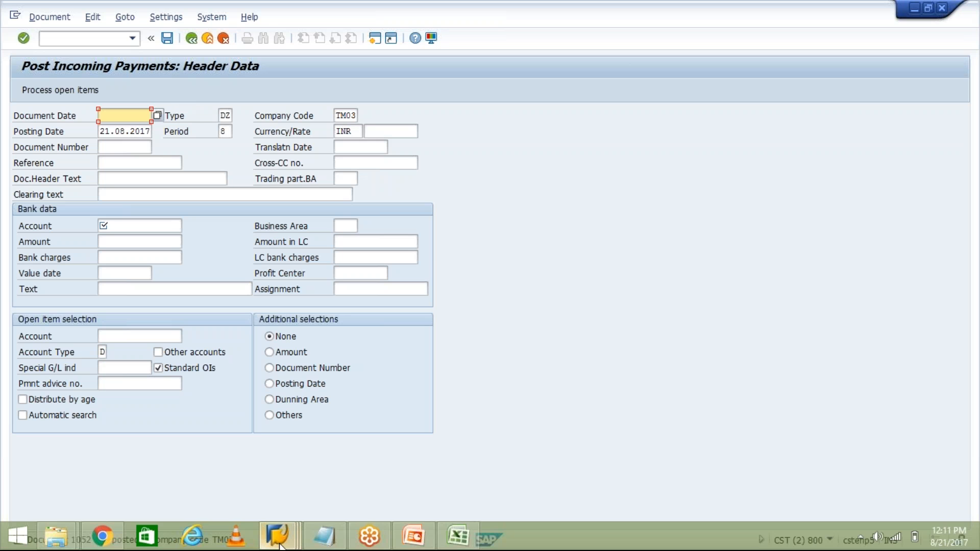
left_click(280, 541)
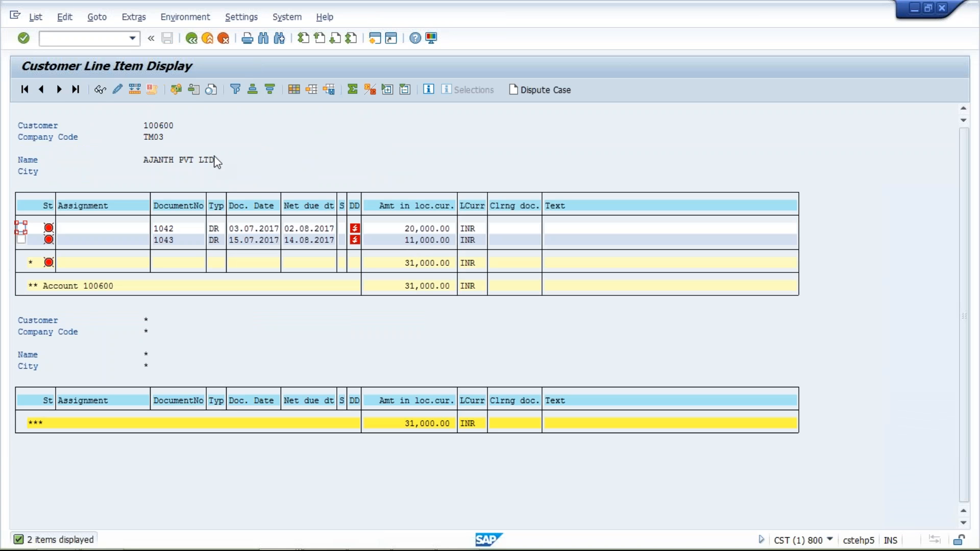
left_click(35, 17)
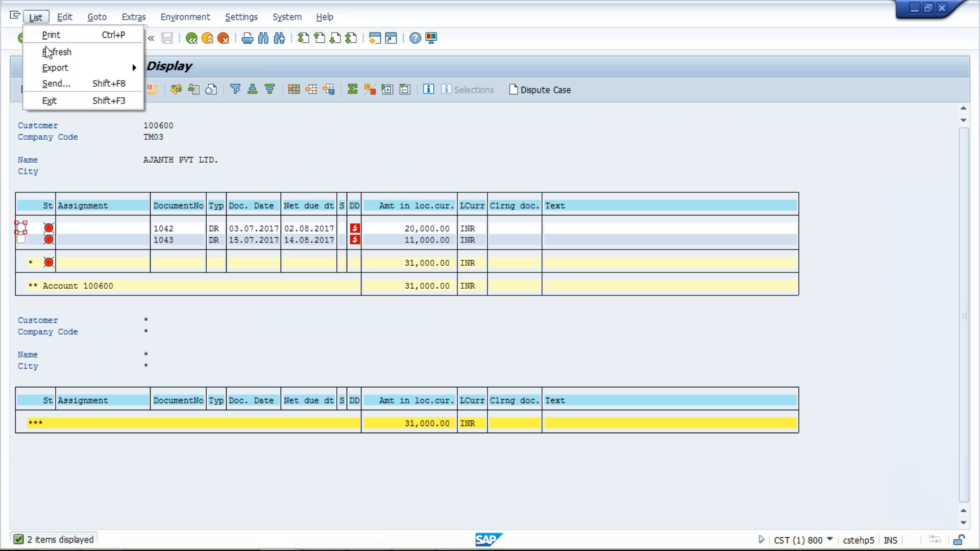
left_click(47, 53)
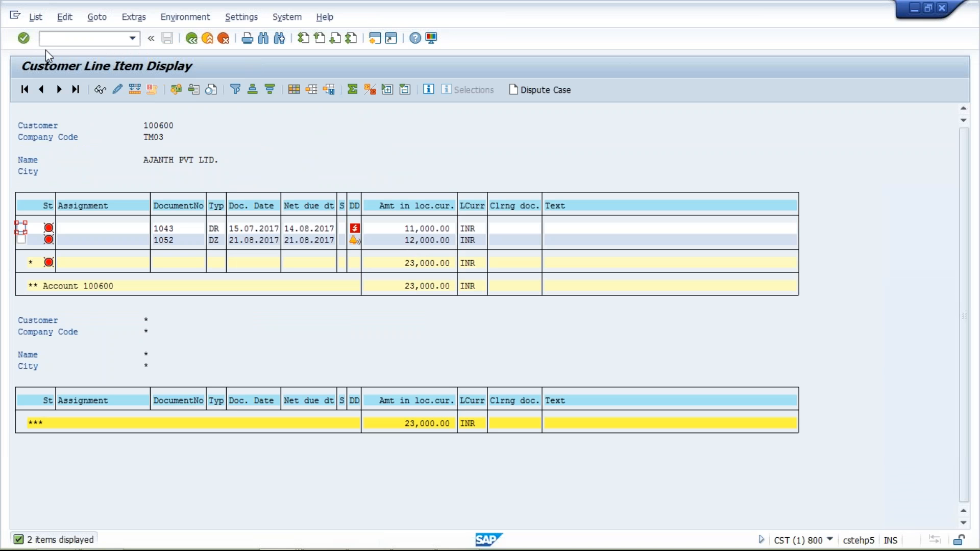
left_click(428, 242)
left_click(417, 240)
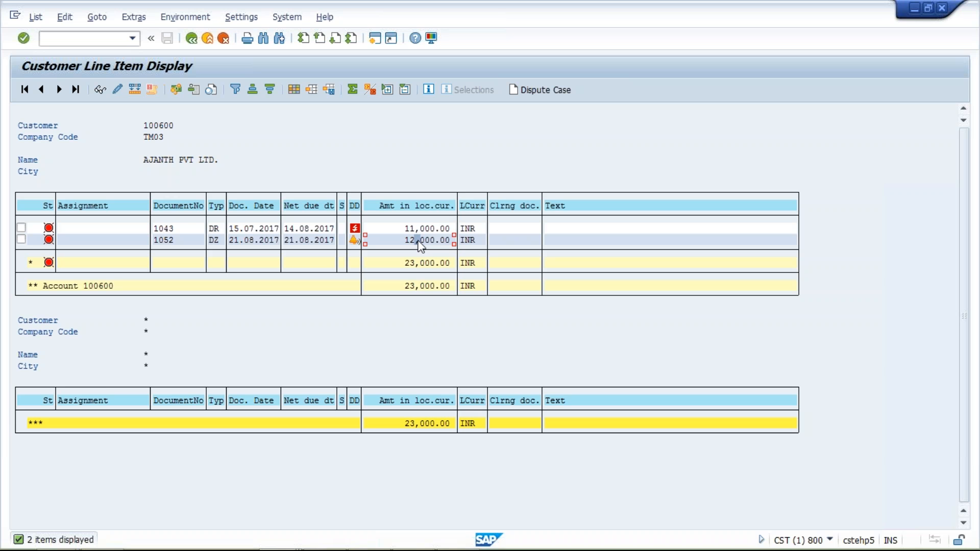